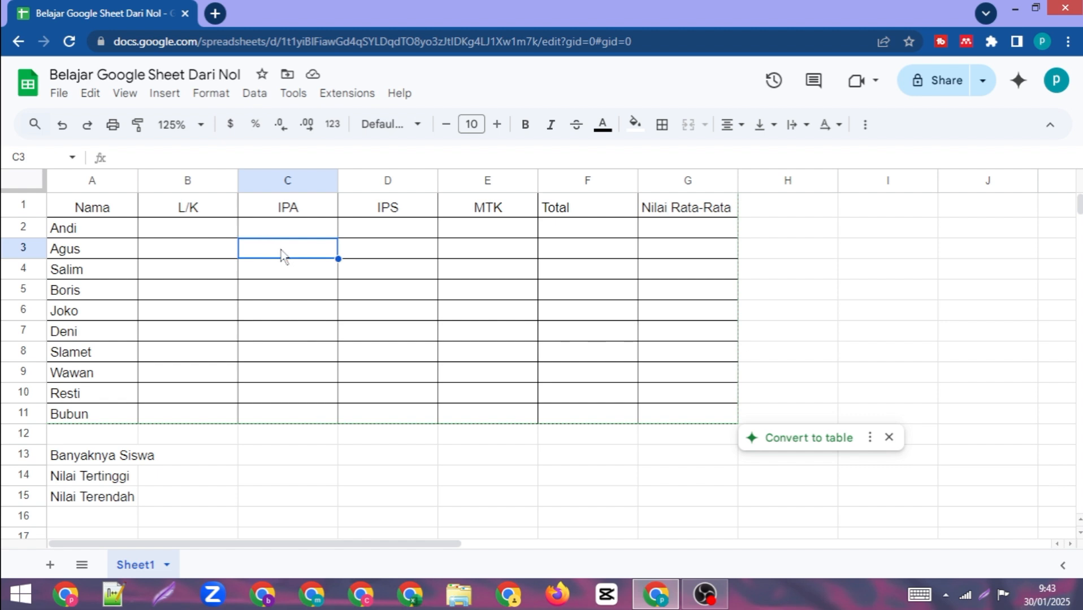
scroll(280, 251, "down", 2)
scroll(280, 251, "up", 2)
left_click(380, 273)
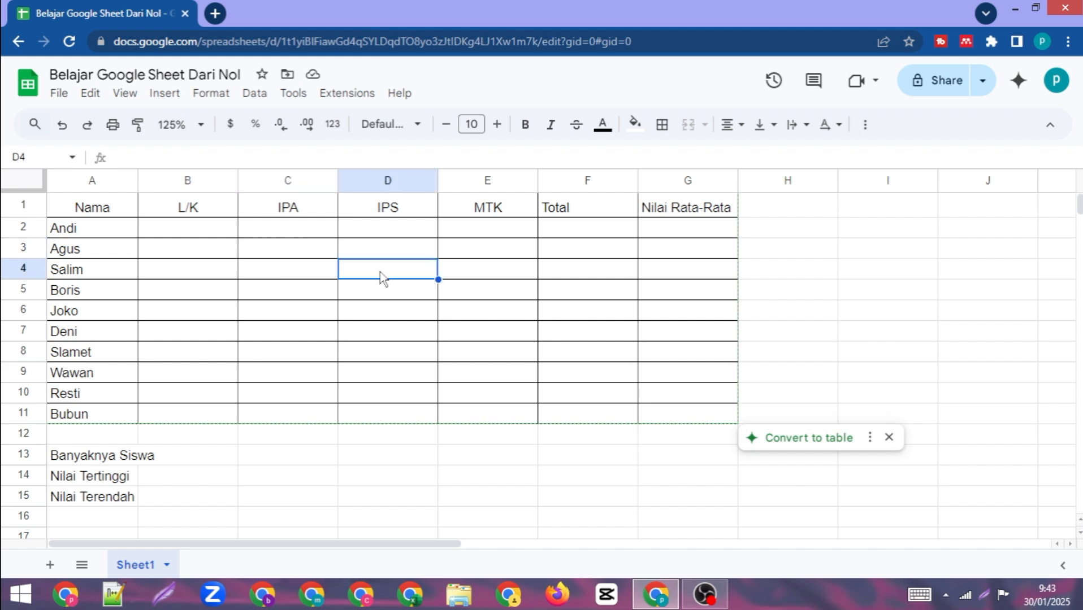
left_click(291, 236)
left_click(549, 336)
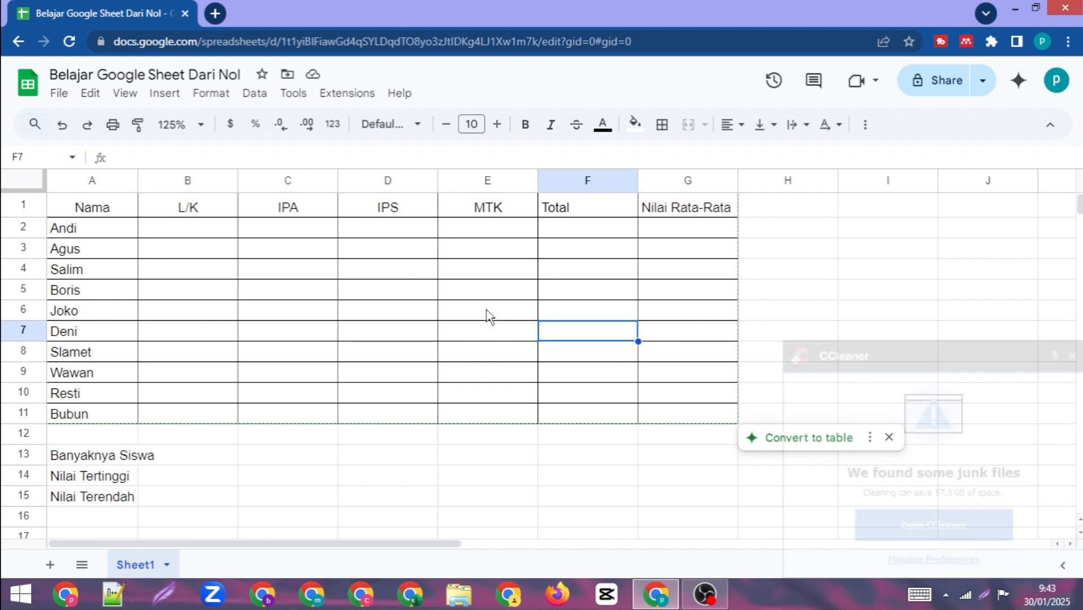
Dismiss the CCleaner junk-files notification that covers part of the sheet
left_click(1072, 356)
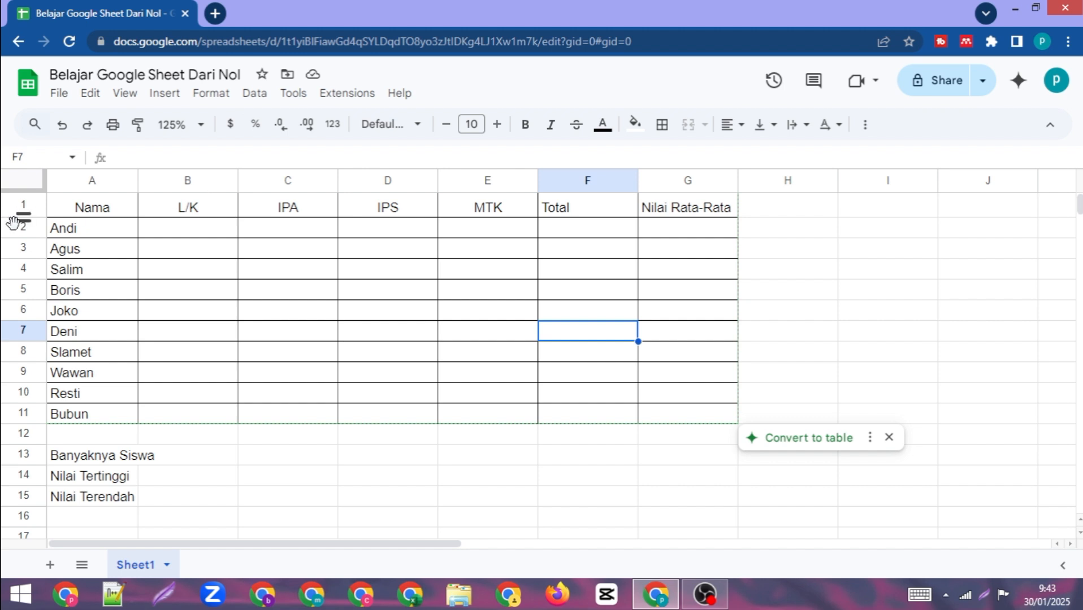
Make header row 1 slightly taller and select the header cells A1:G1
left_click_drag(19, 226, 23, 208)
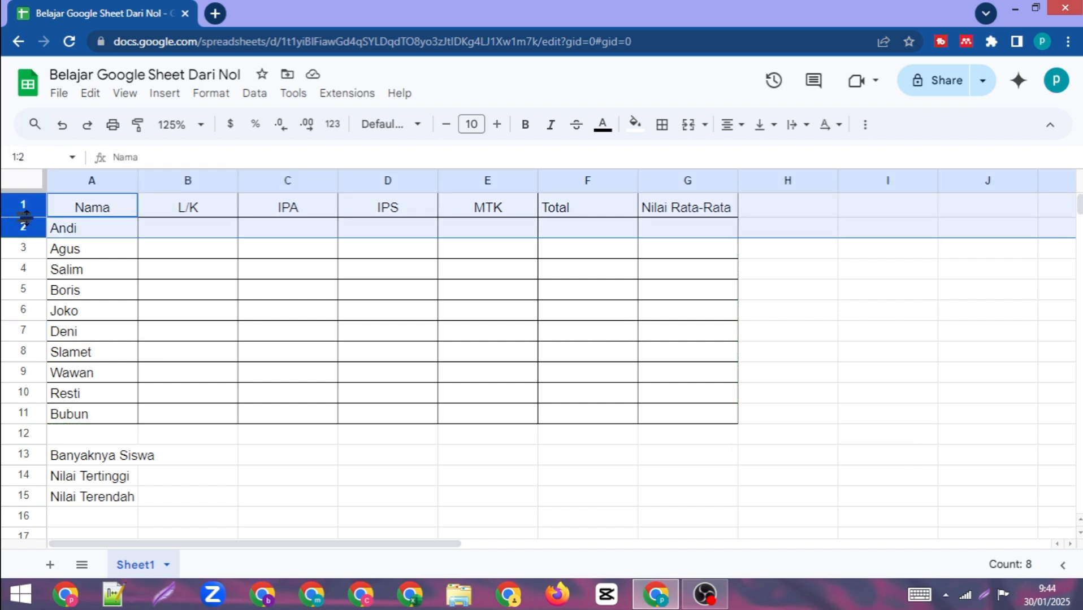
left_click(186, 283)
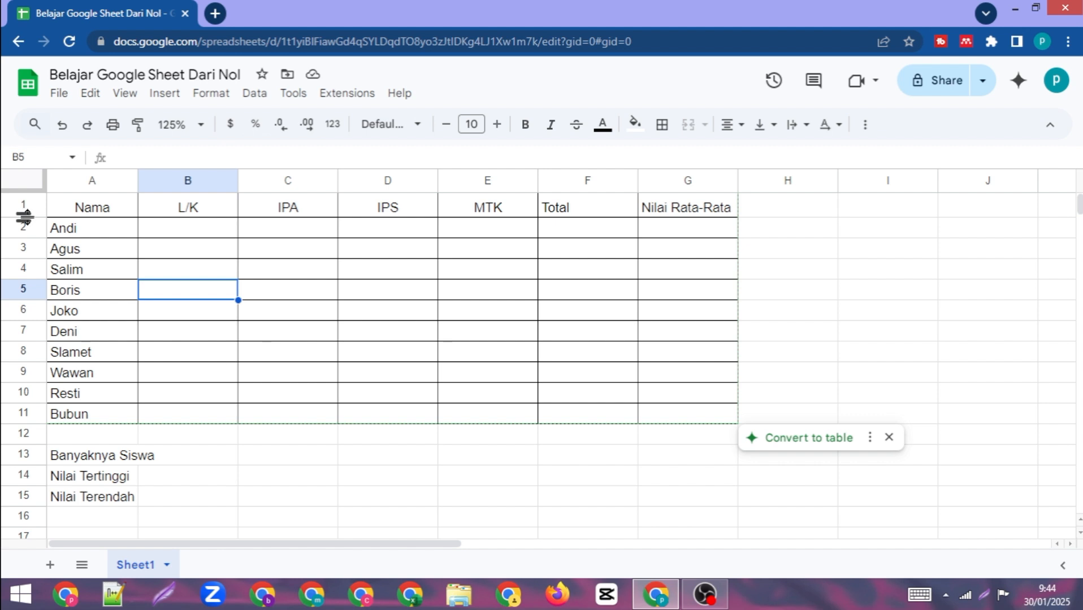
left_click_drag(24, 217, 682, 214)
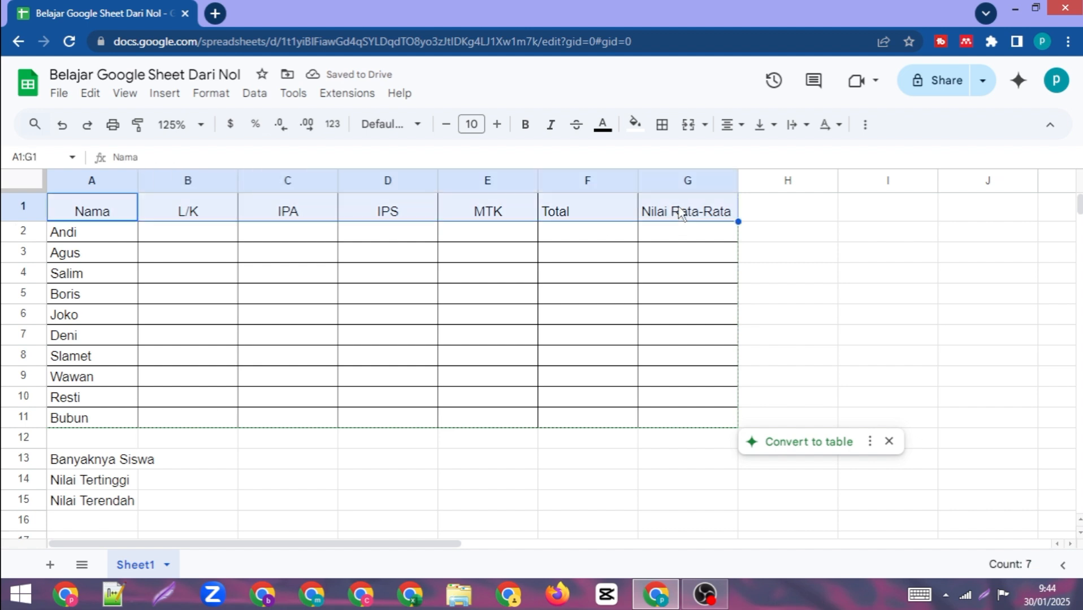
Try the top, middle and bottom vertical alignments on the header cells A1:G1
left_click(777, 130)
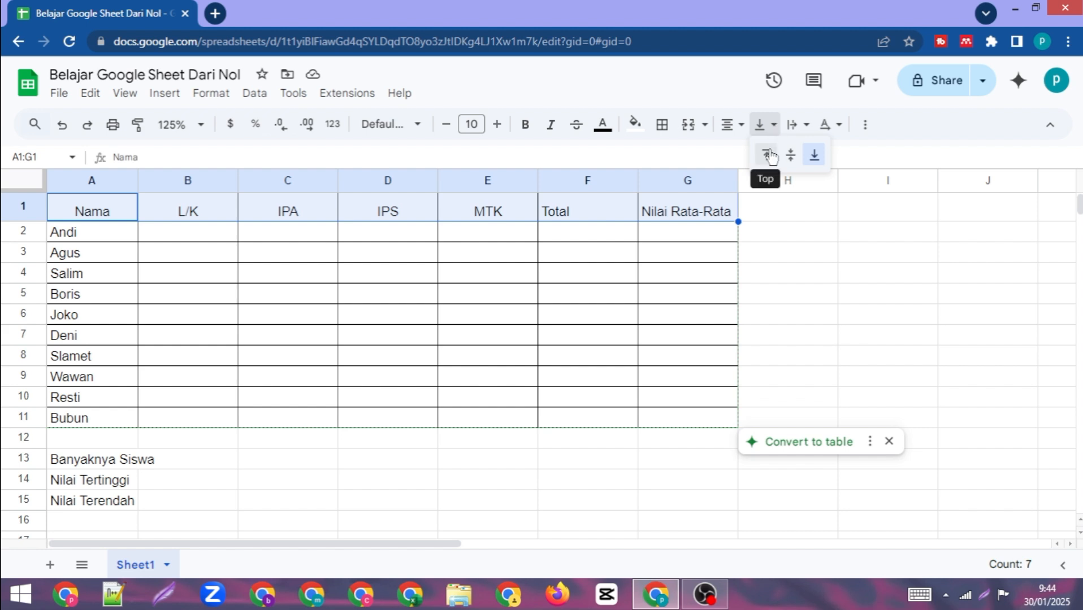
left_click(767, 154)
left_click(776, 127)
left_click(786, 152)
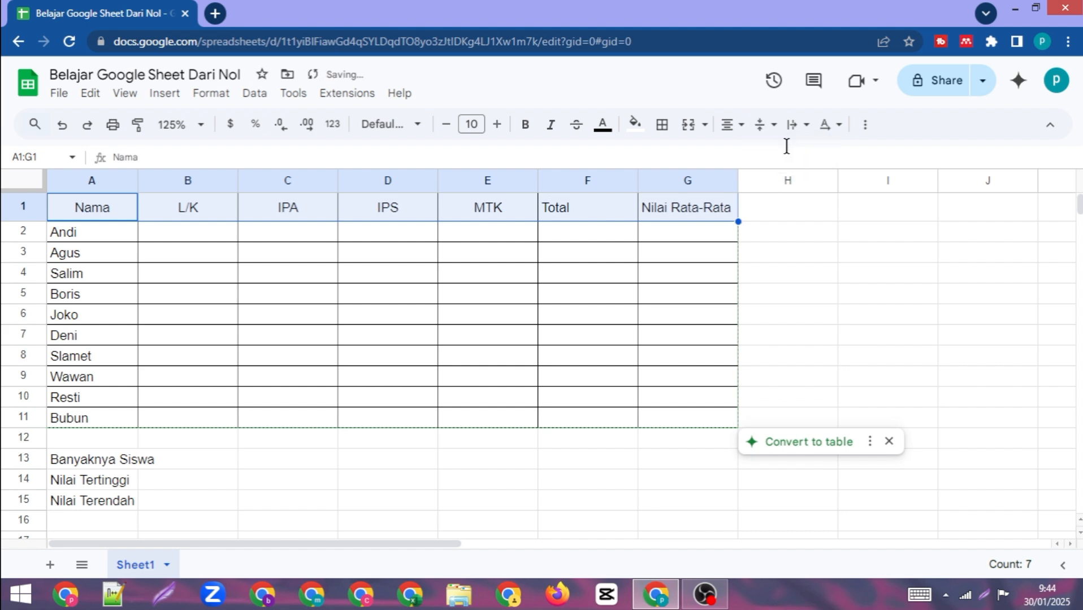
left_click(775, 127)
left_click(815, 156)
Align the header cells A1:G1 to the middle vertically and to the center horizontally
left_click(768, 125)
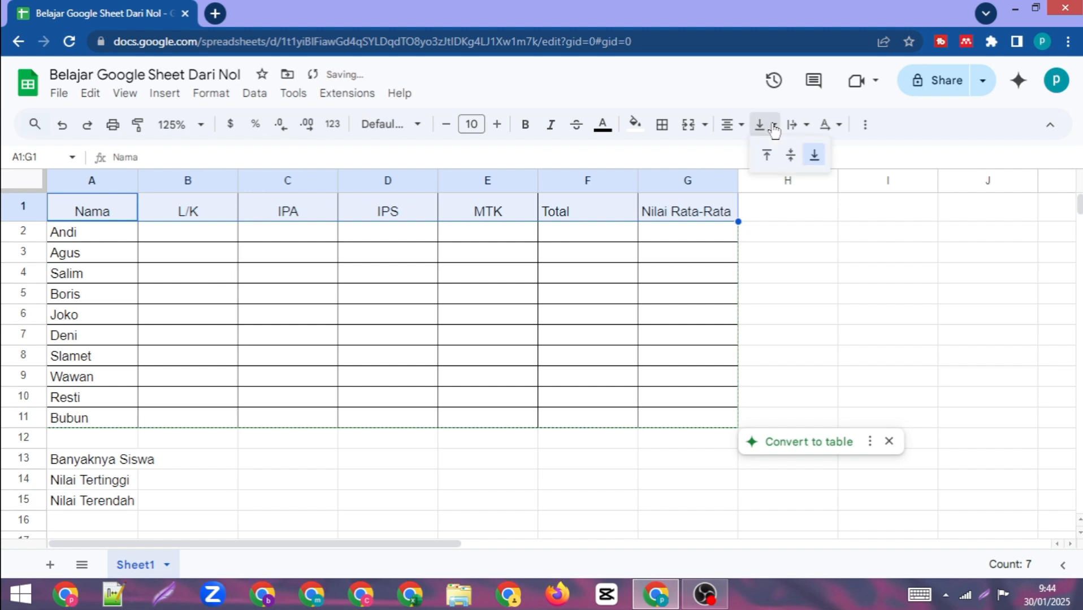
left_click(785, 157)
left_click(733, 126)
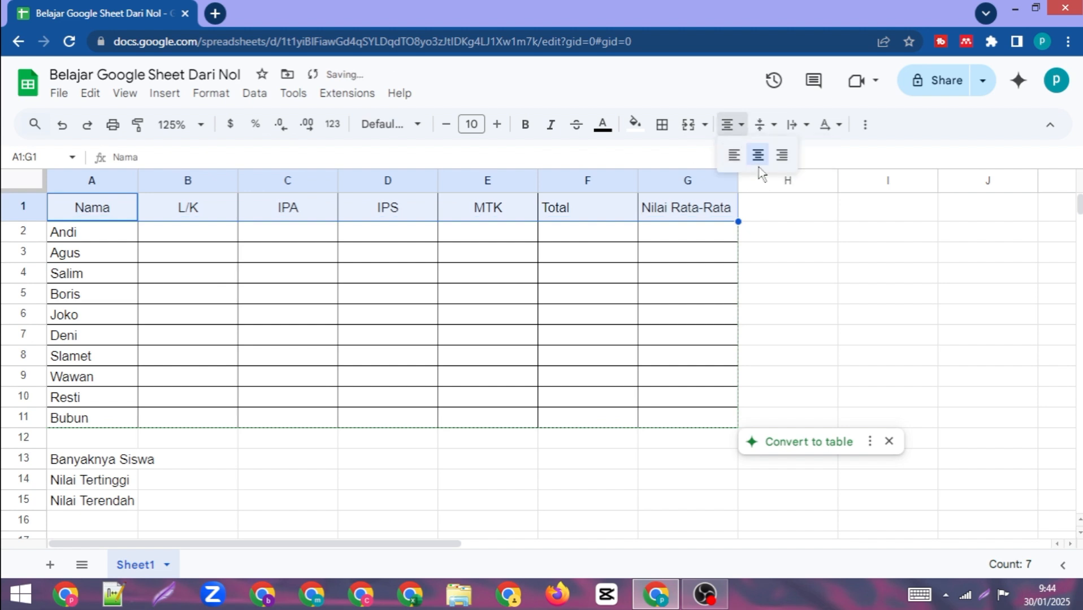
left_click(758, 156)
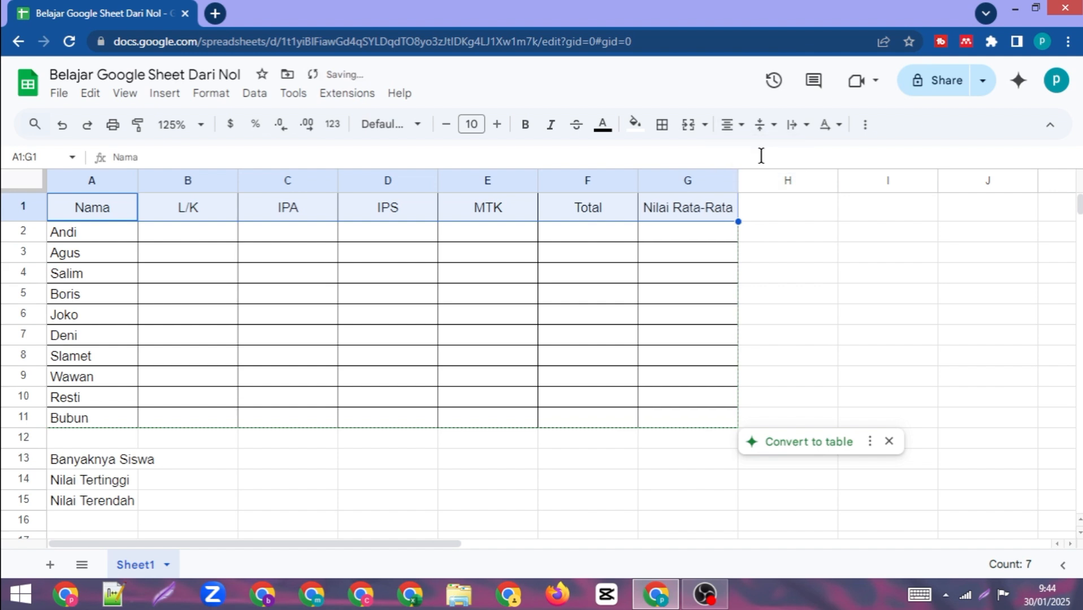
left_click(734, 126)
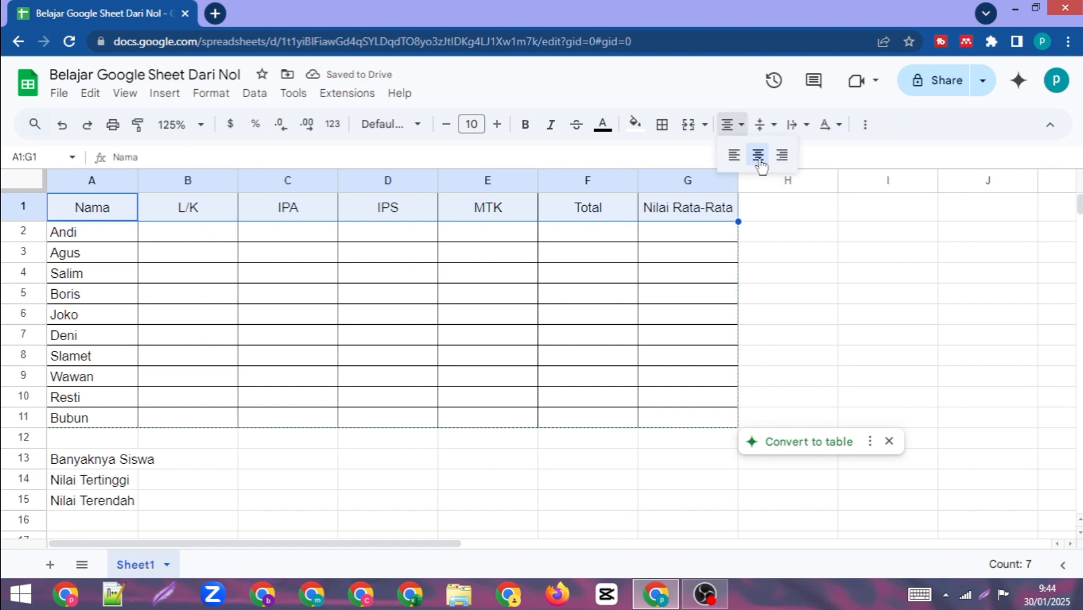
Narrow column G and wrap the text of its Nilai Rata-Rata header in G1
left_click(710, 210)
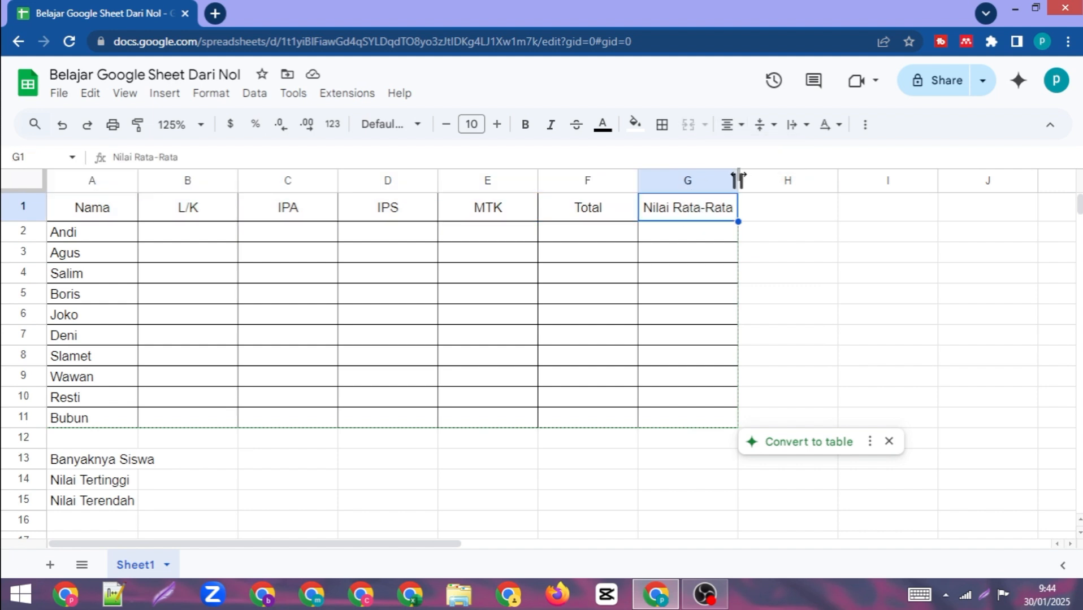
left_click_drag(738, 180, 709, 179)
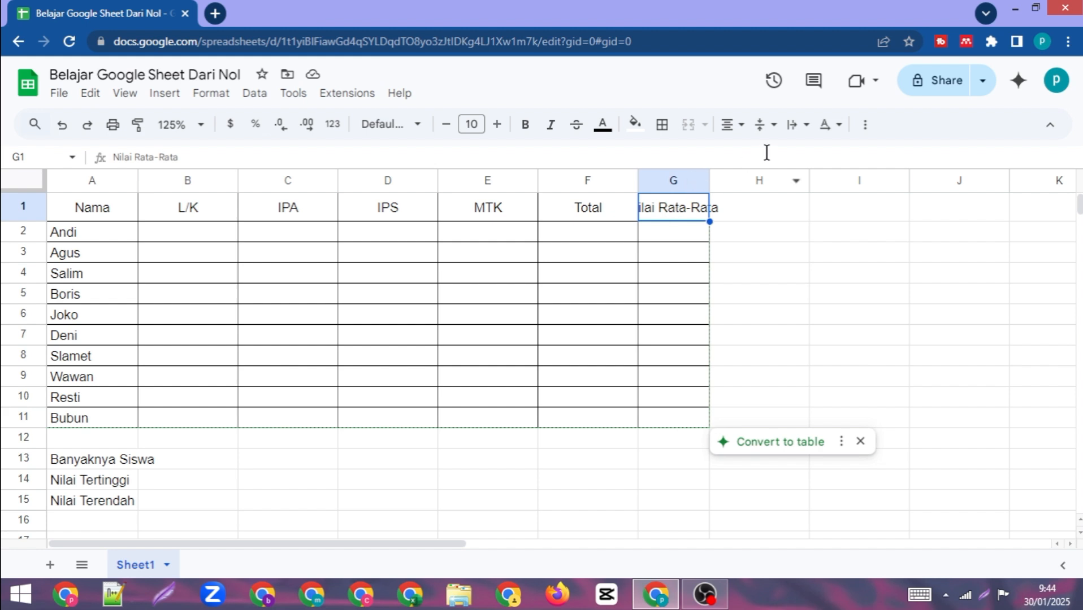
left_click(795, 126)
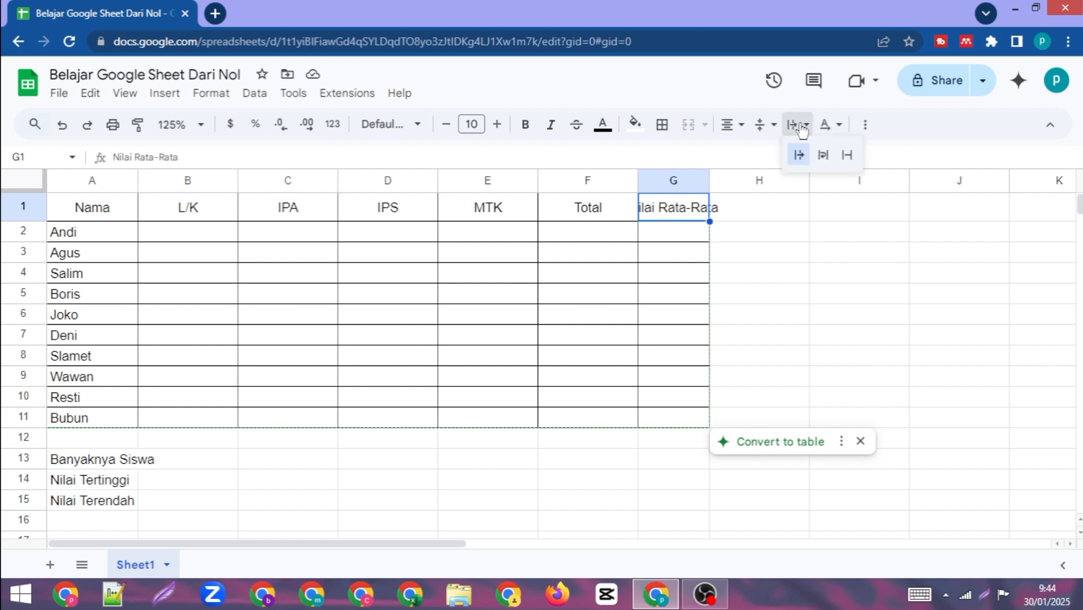
left_click(823, 156)
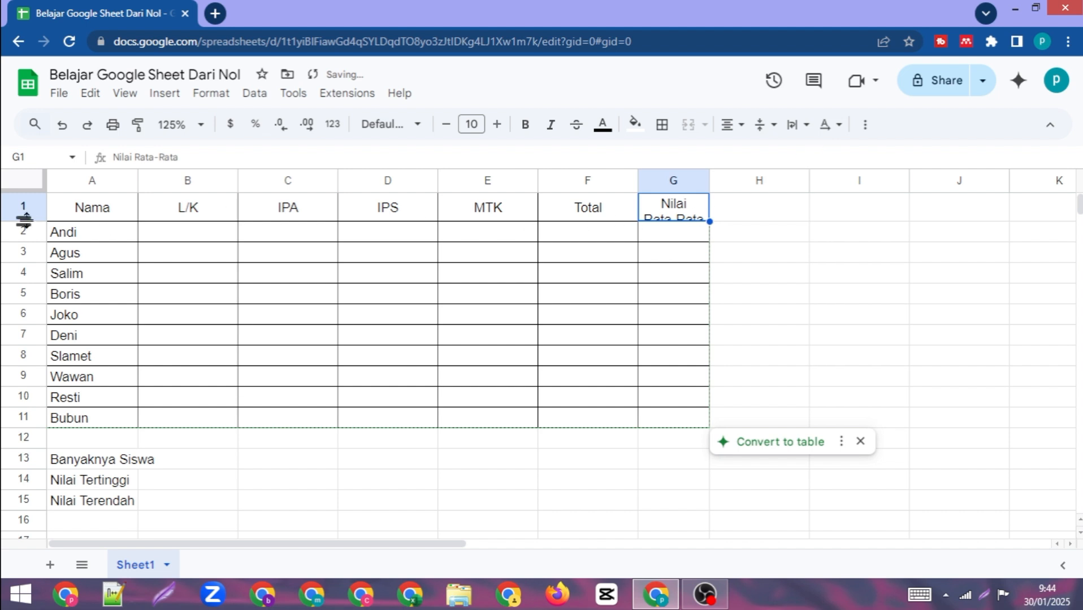
Increase the height of row 1 until both lines of the wrapped Nilai Rata-Rata header fit
left_click_drag(25, 220, 25, 230)
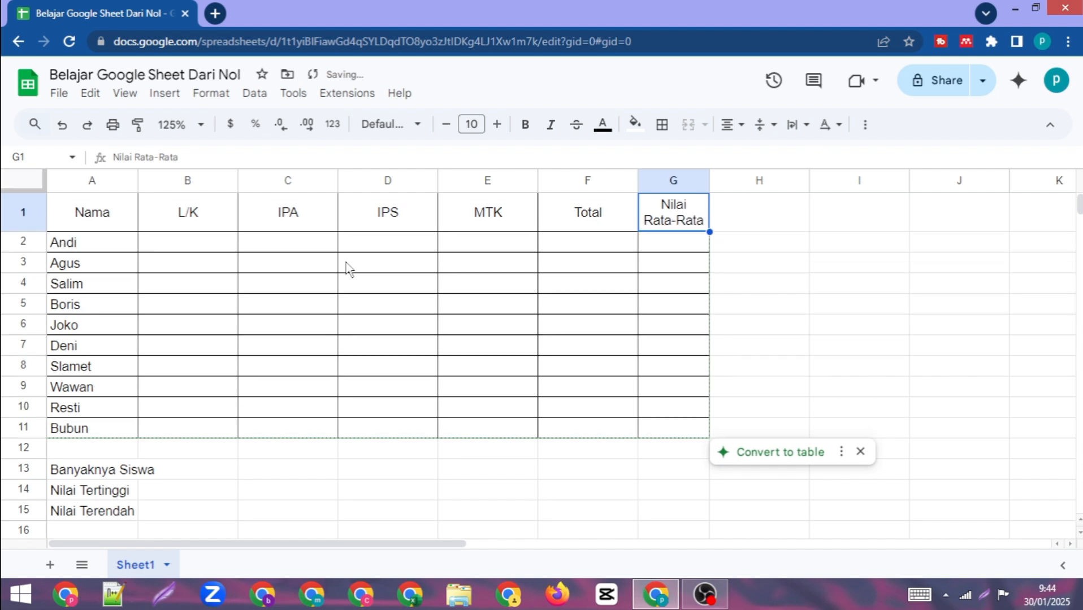
left_click(591, 289)
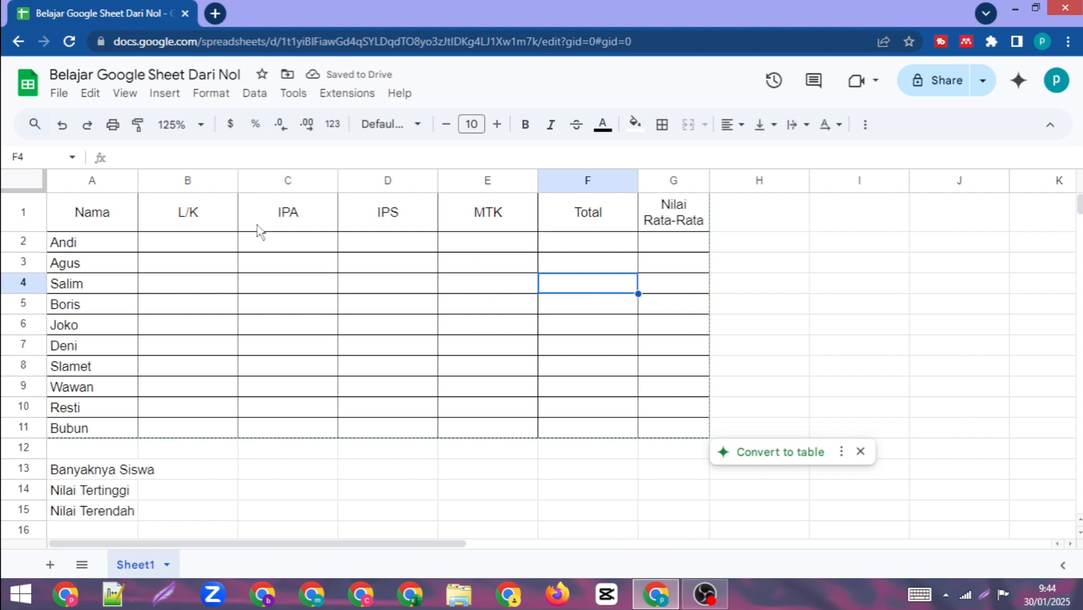
left_click(491, 264)
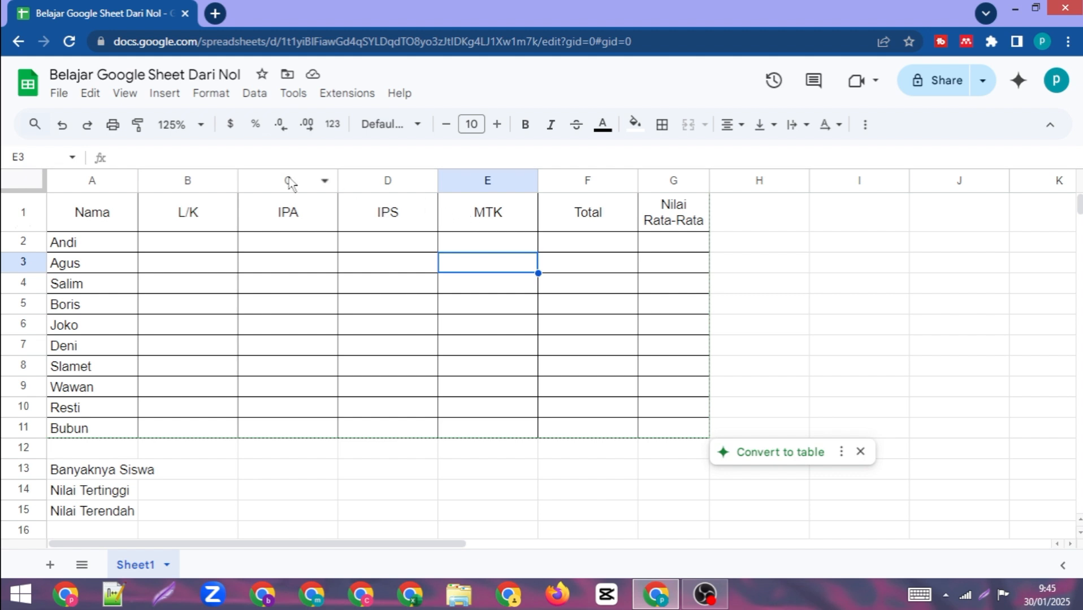
Narrow the IPA and IPS columns, C and D, one at a time
left_click_drag(289, 182, 455, 181)
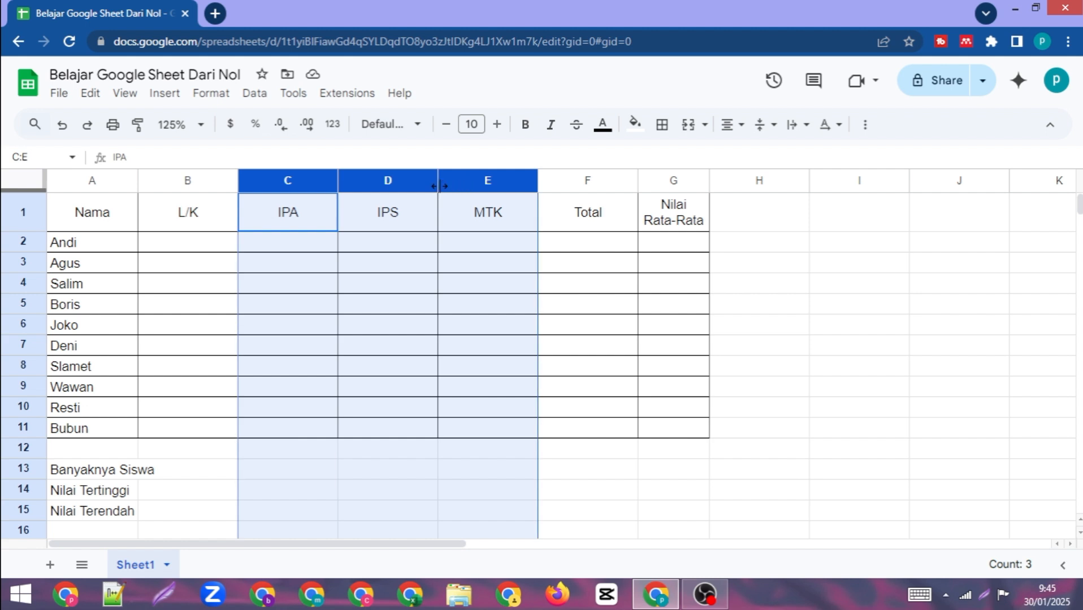
left_click(406, 222)
left_click_drag(337, 182, 294, 182)
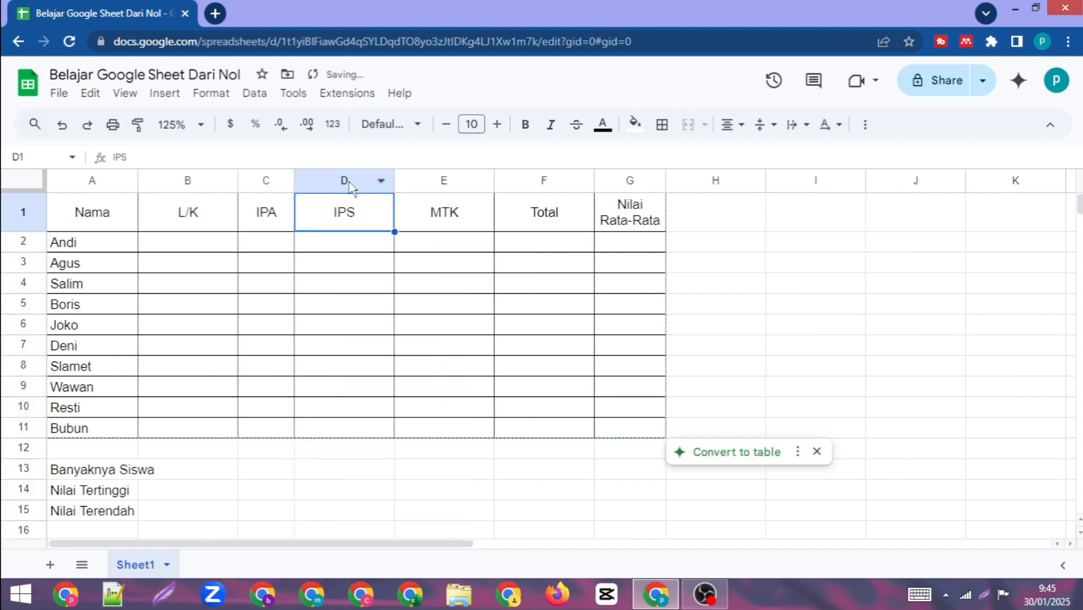
left_click_drag(394, 181, 350, 181)
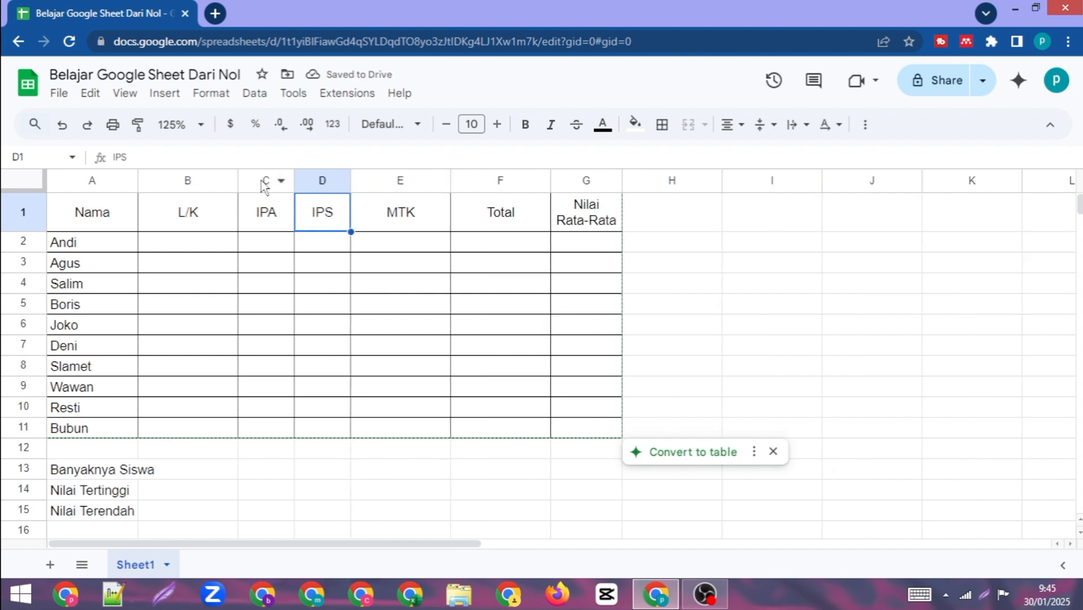
Resize the IPA, IPS and MTK columns (C to E) together to one equal width
left_click_drag(264, 186, 398, 181)
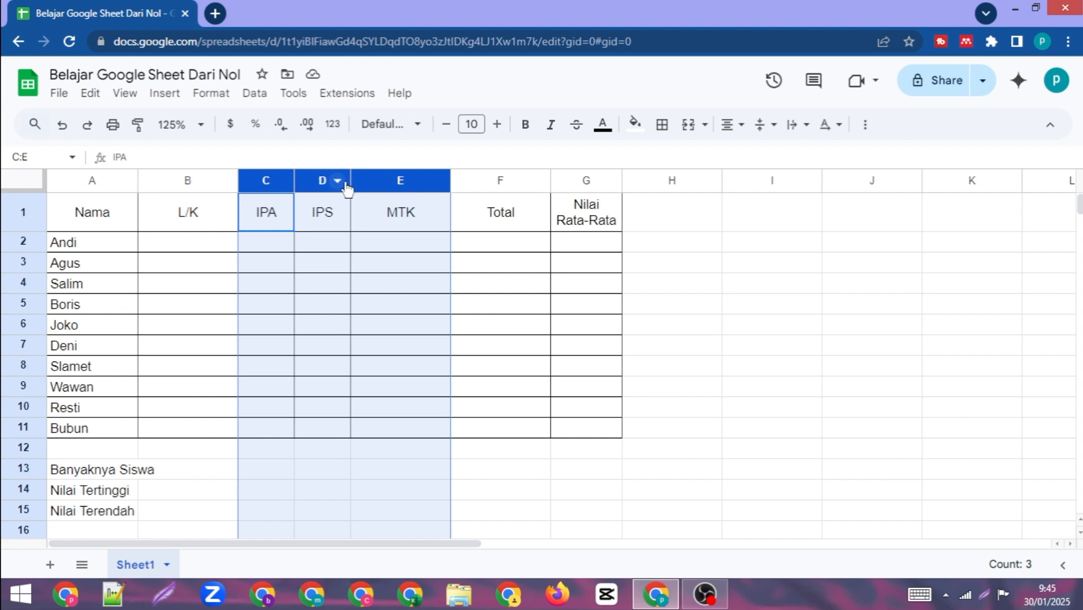
left_click_drag(351, 181, 389, 182)
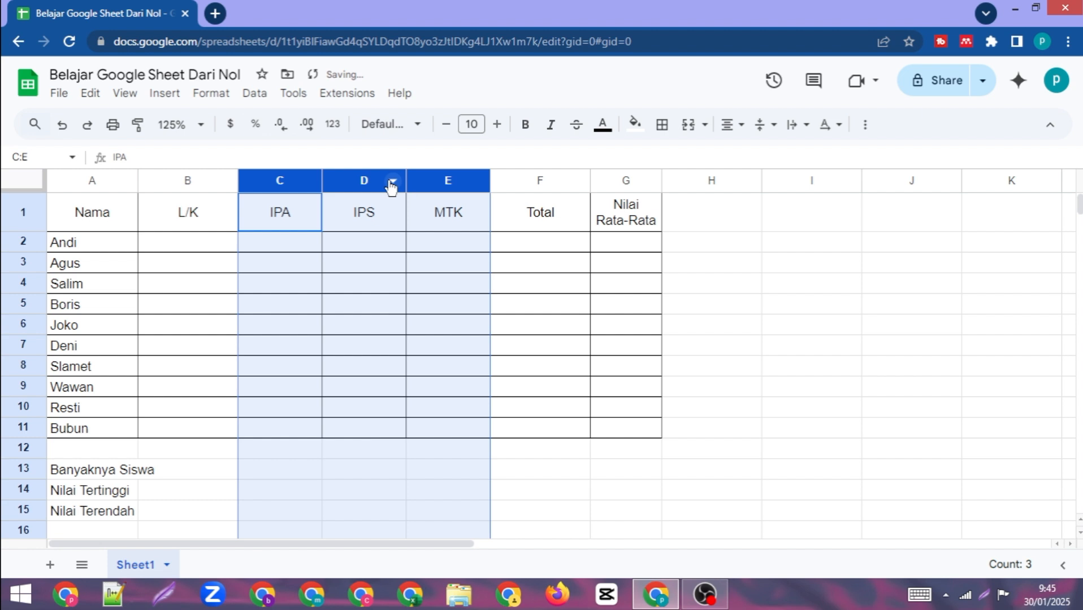
left_click_drag(406, 180, 413, 181)
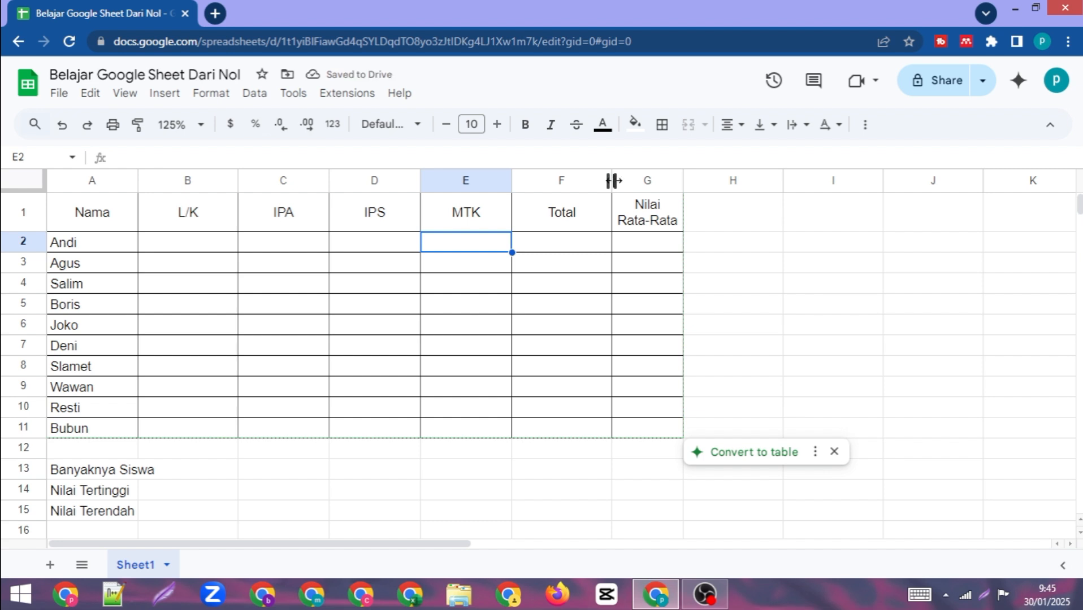
Narrow the Total column F slightly, close to the width of the subject columns
left_click_drag(610, 180, 598, 181)
left_click(575, 305)
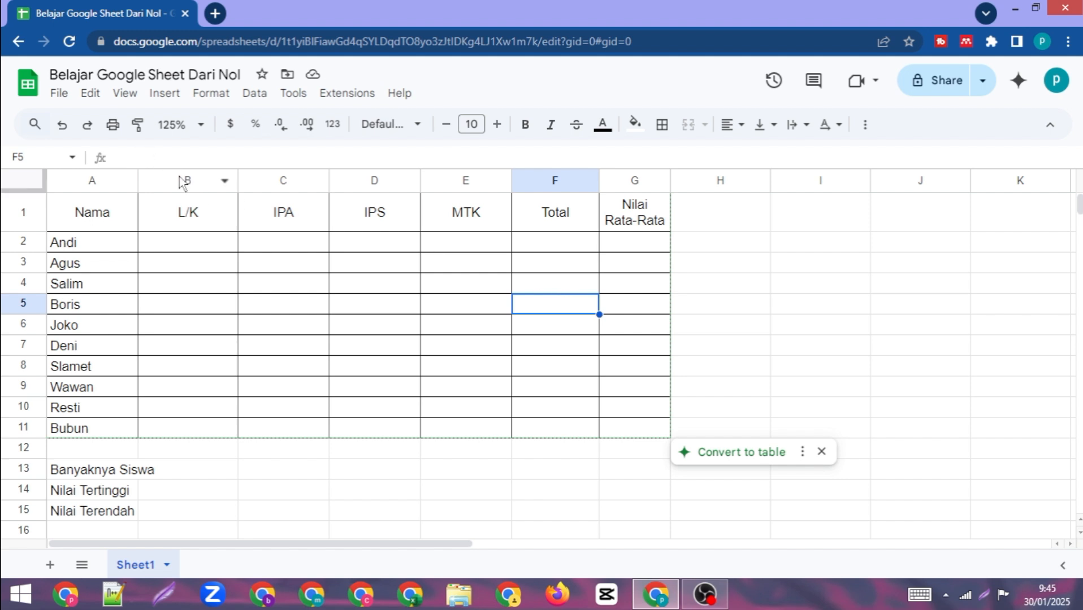
left_click(332, 292)
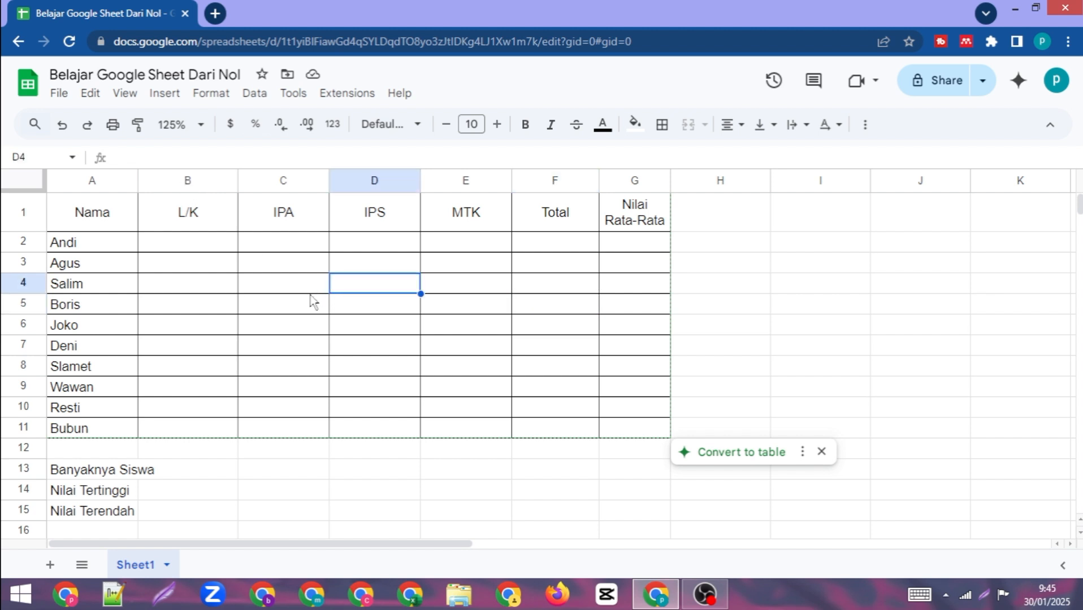
Enter the formula =RANDBETWEEN(60;90) in C2 to generate the first student's random IPA score
left_click(283, 268)
left_click(283, 249)
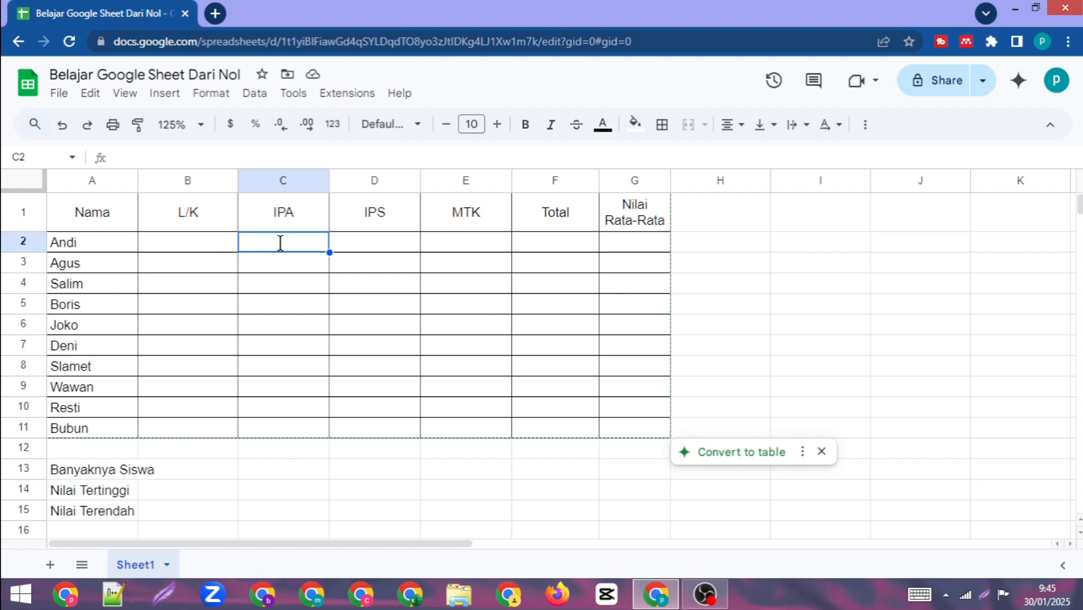
type("=")
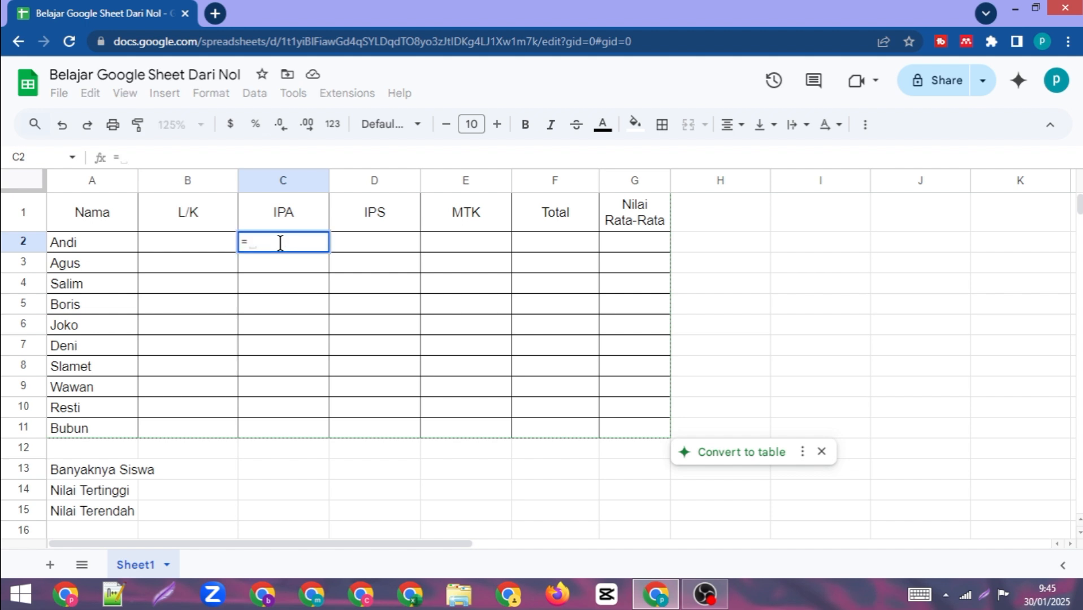
type("ra")
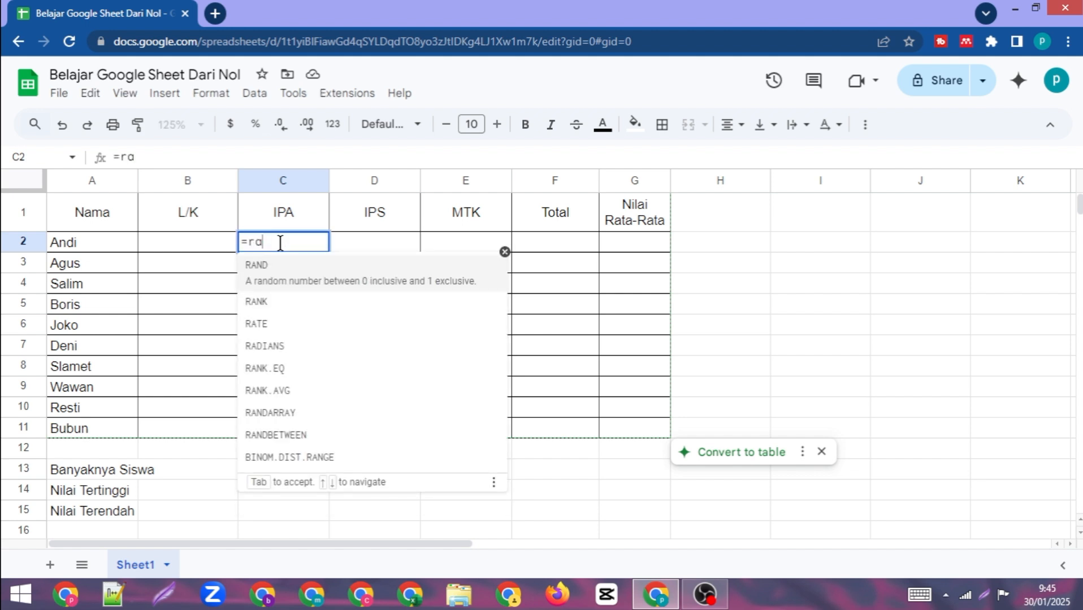
key("Down")
key("Down")
key("Down")
key("Down")
key("Down")
key("Down")
key("Down")
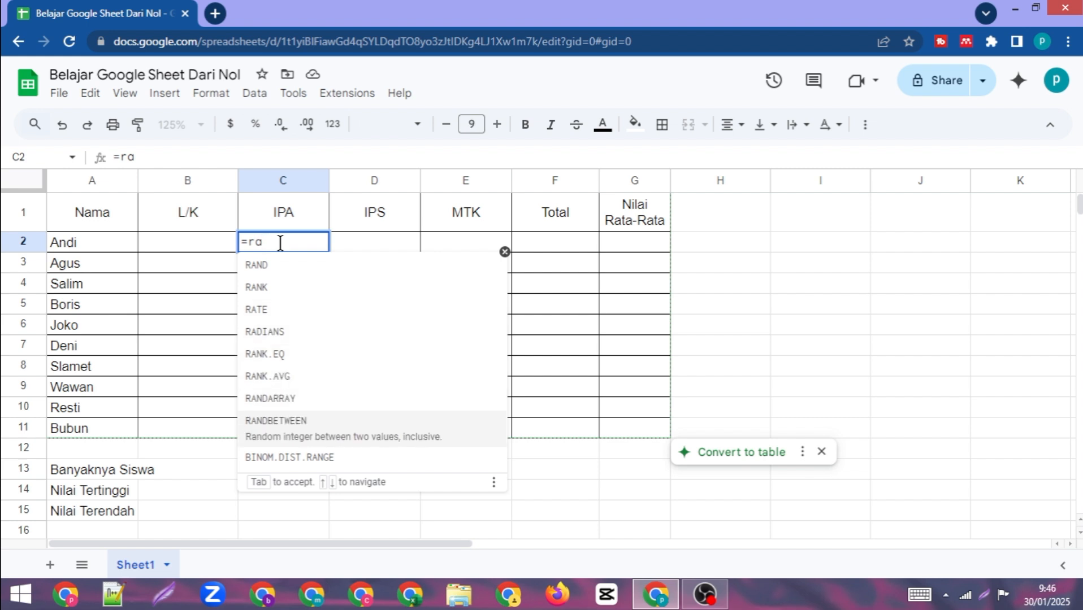
key("Tab")
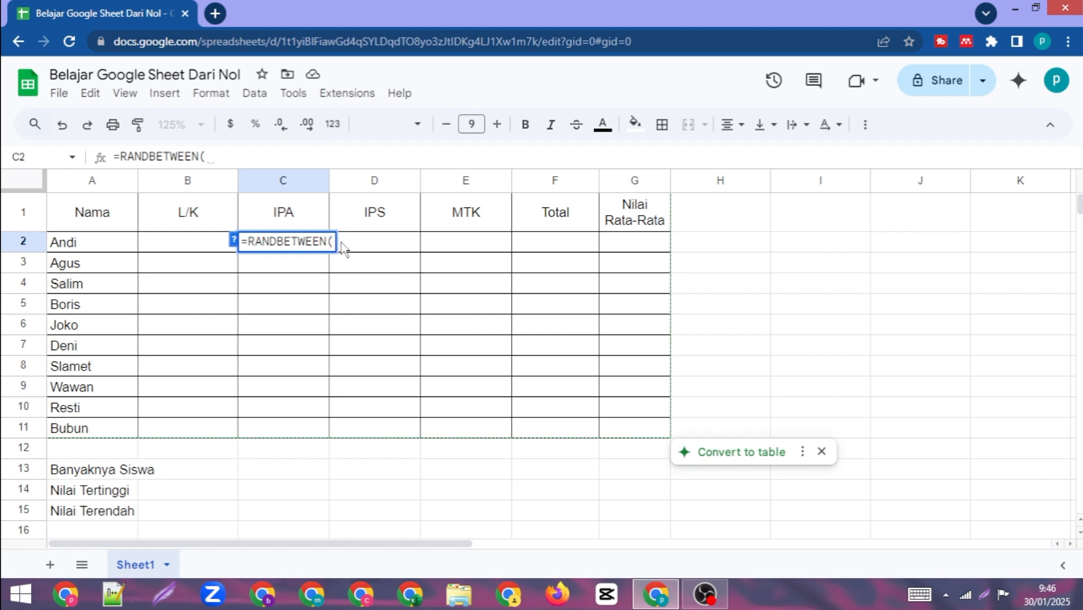
type("60;")
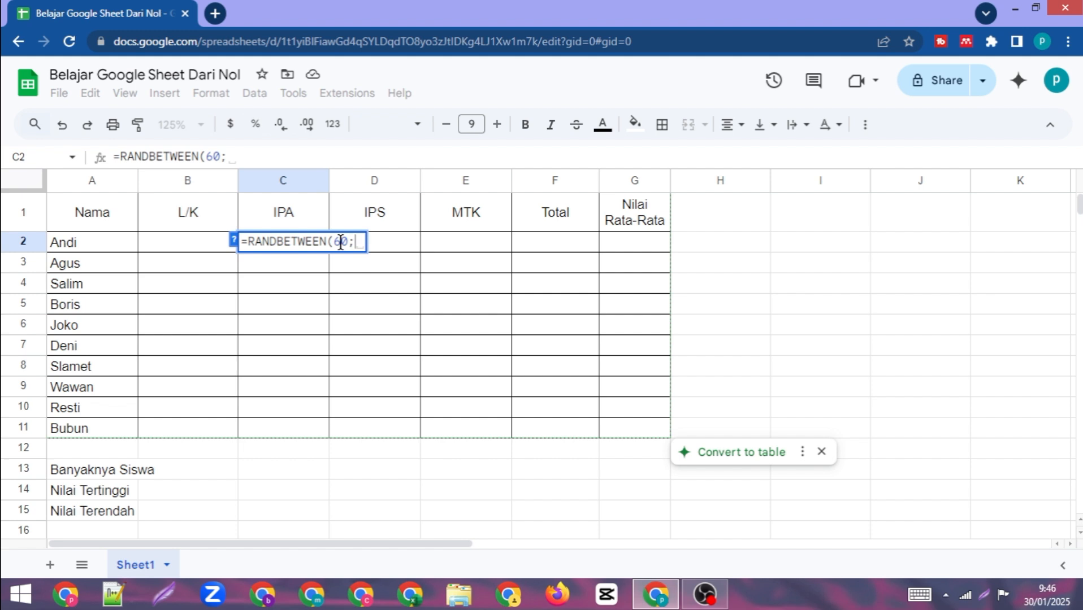
type("90")
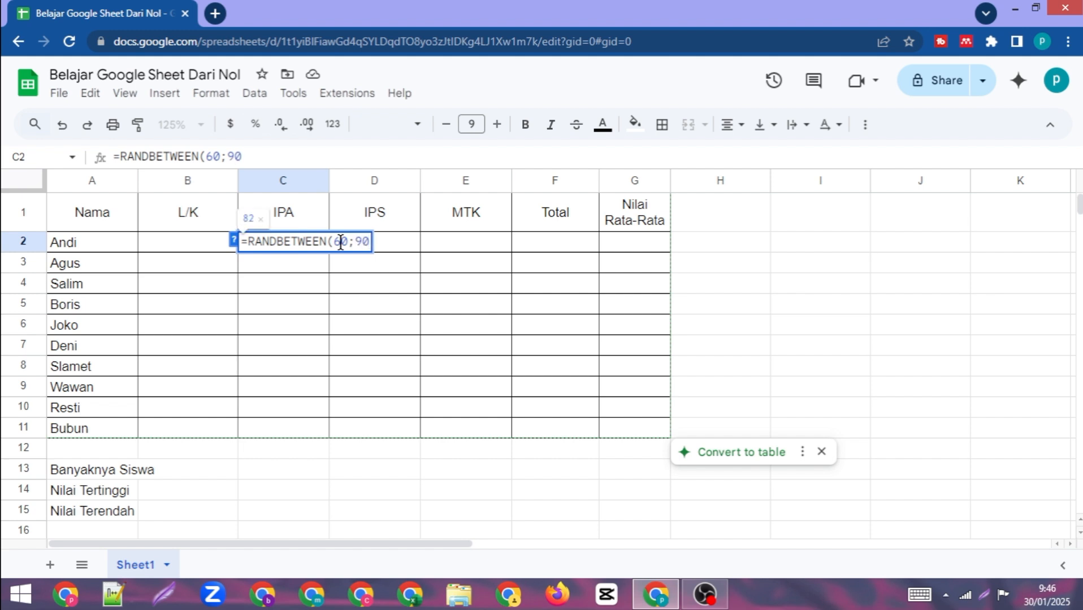
type(")")
key("Return")
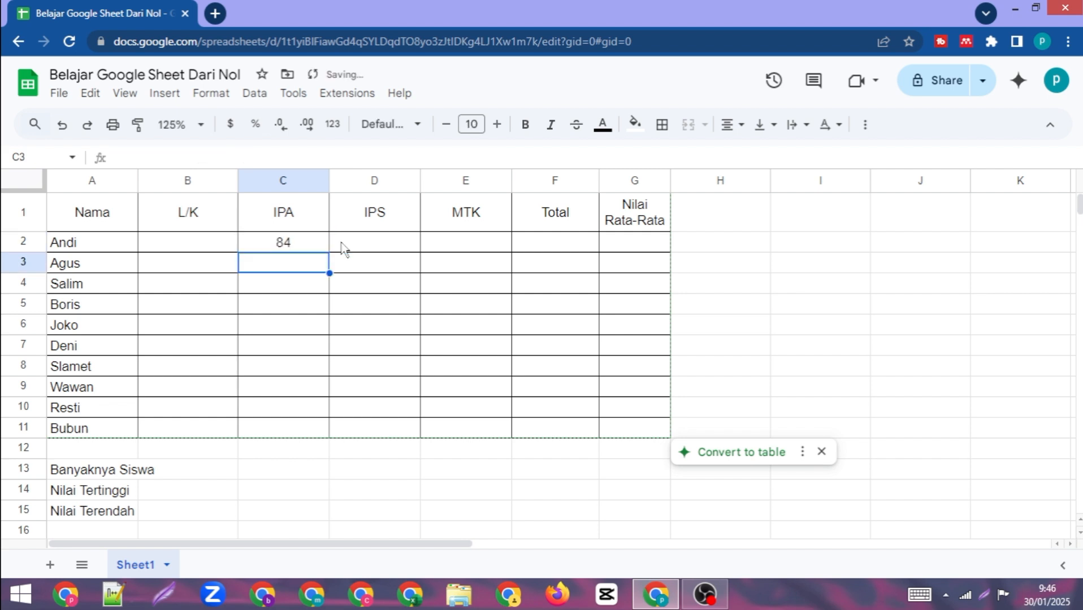
Fill the random-score formula from C2 across C2:E11, and convert the range to fixed scores by copying it and pasting values only in place
left_click(307, 245)
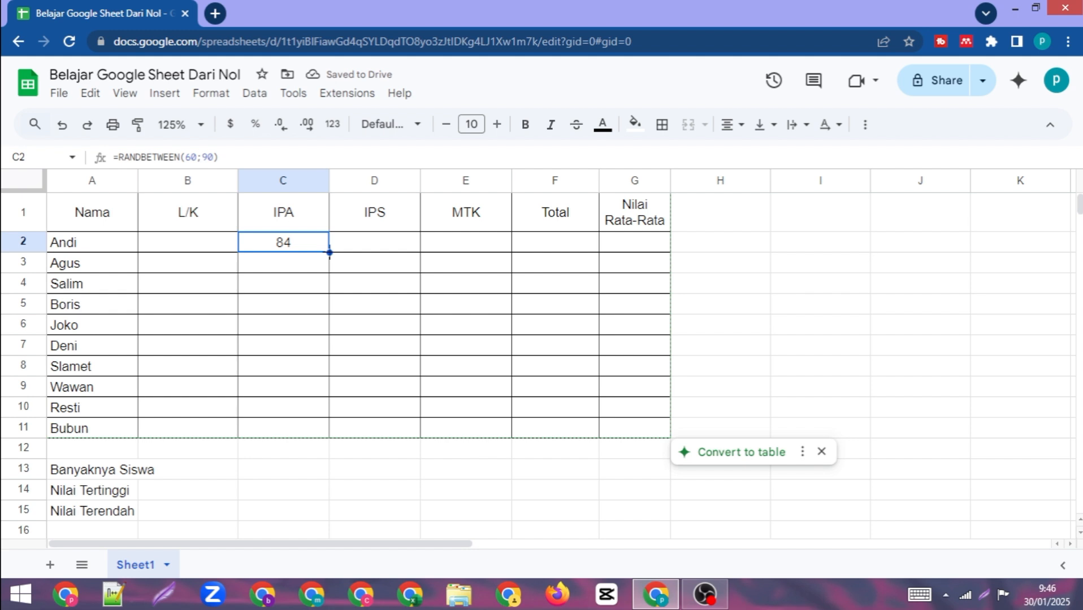
left_click_drag(329, 253, 486, 437)
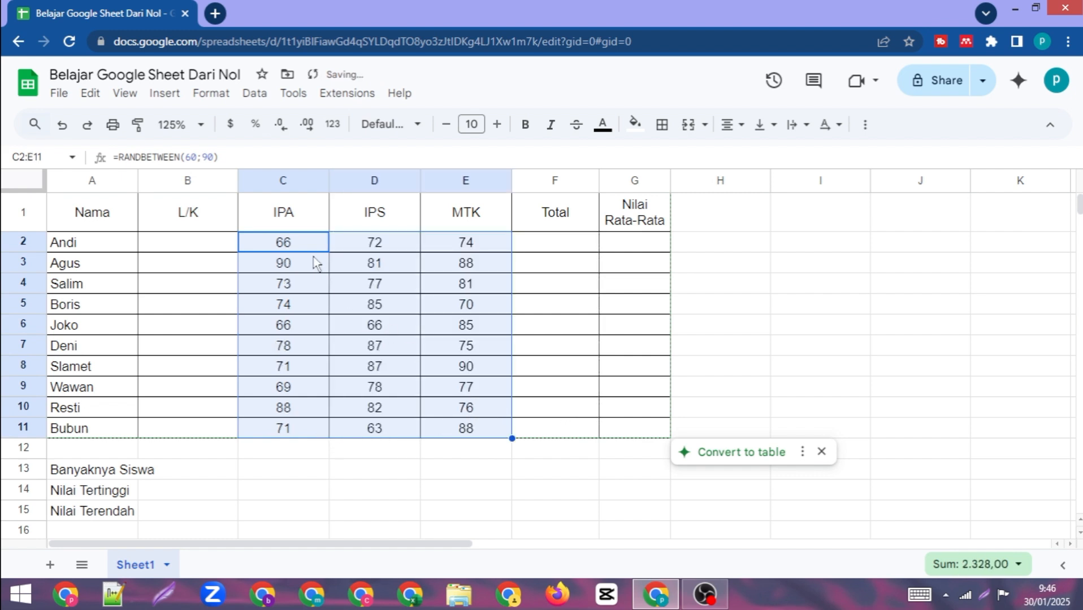
left_click_drag(307, 249, 463, 428)
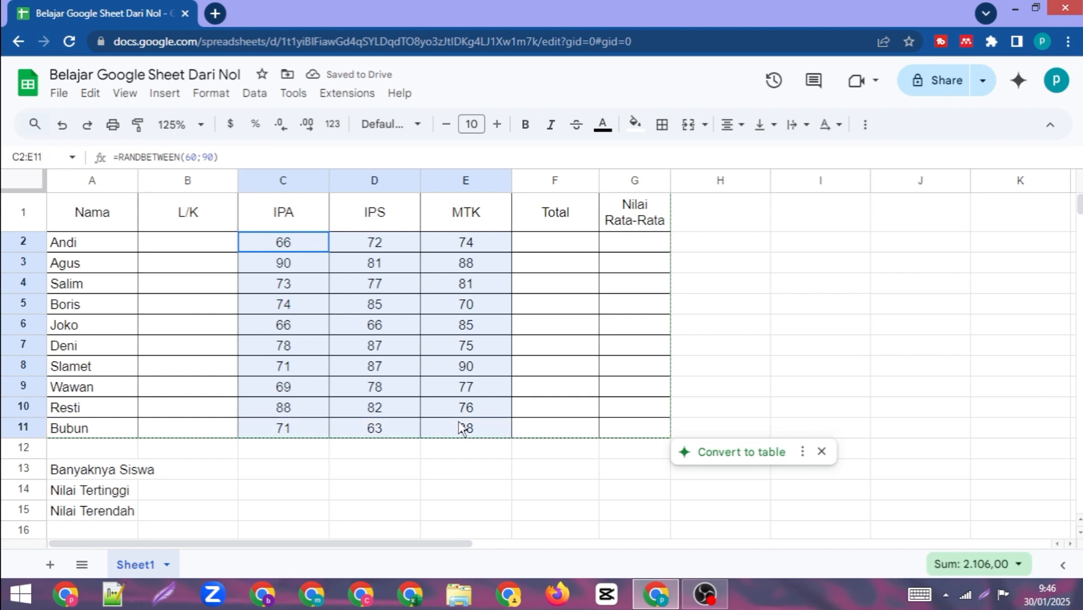
right_click(462, 428)
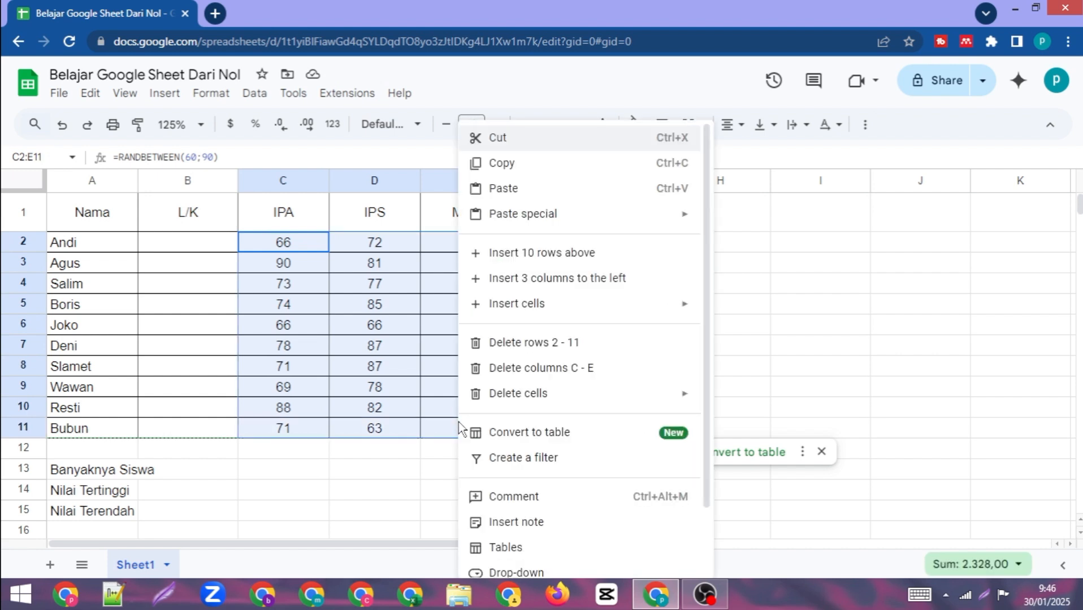
left_click(504, 168)
right_click(284, 247)
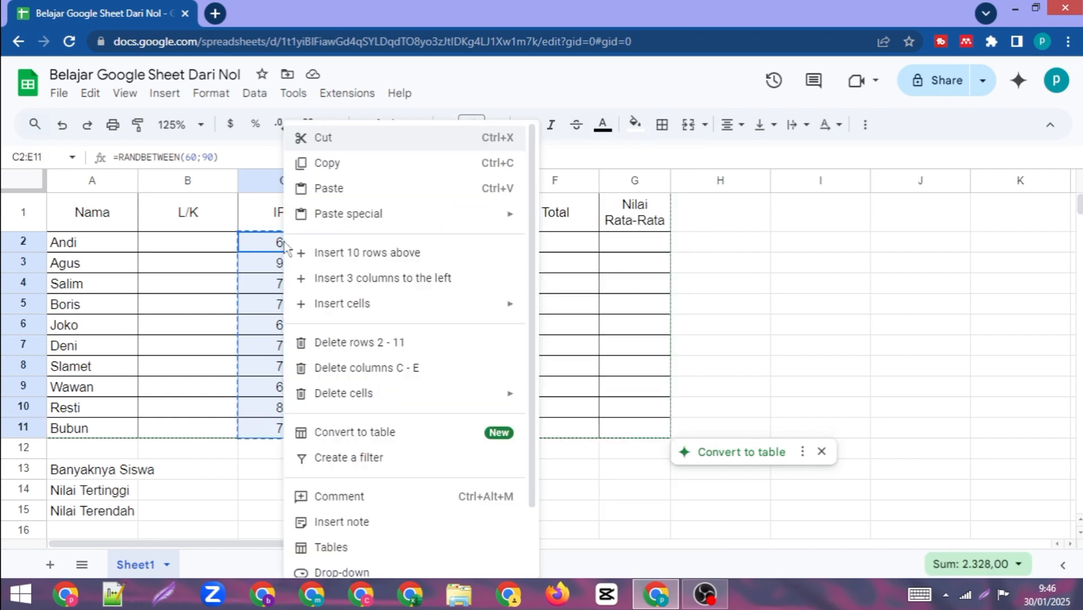
mouse_move(376, 220)
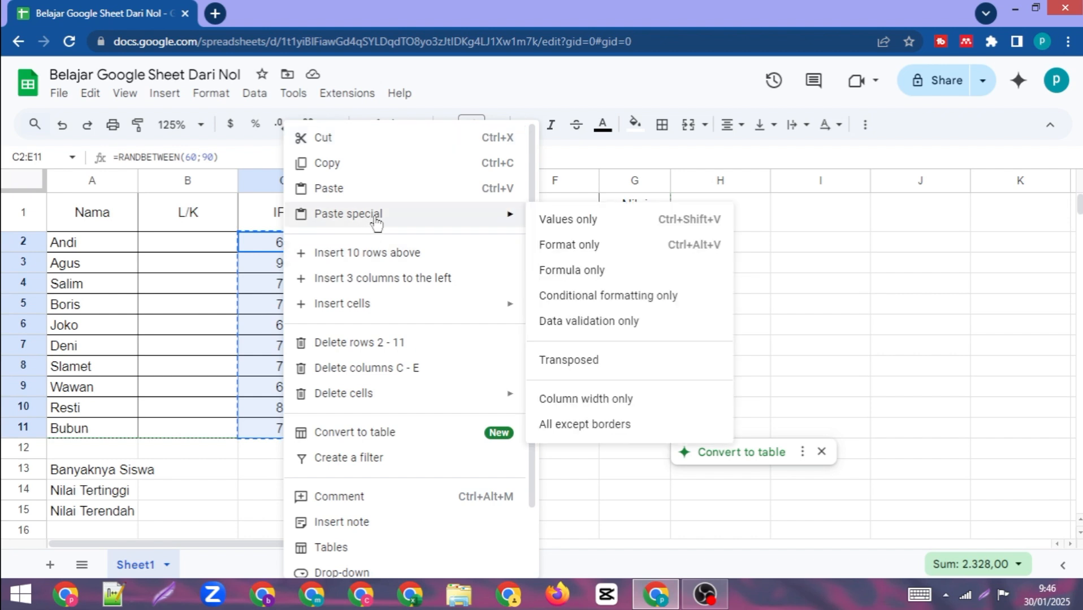
left_click(583, 229)
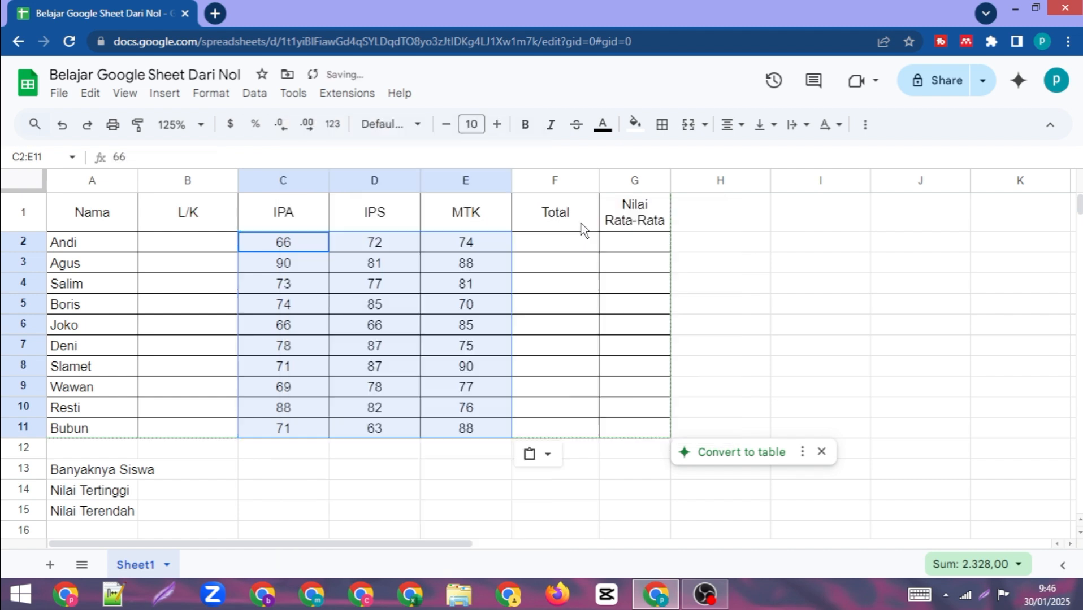
left_click(349, 263)
left_click(444, 308)
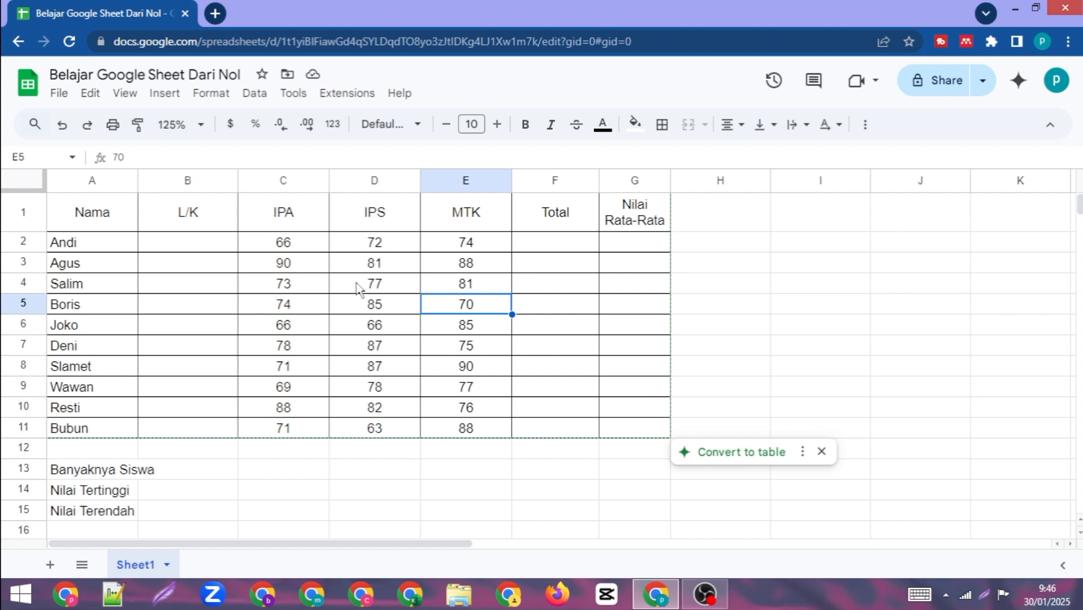
left_click(357, 288)
Try the standard blue as text colour on the header row A1:G1 and undo it
left_click_drag(75, 218, 608, 217)
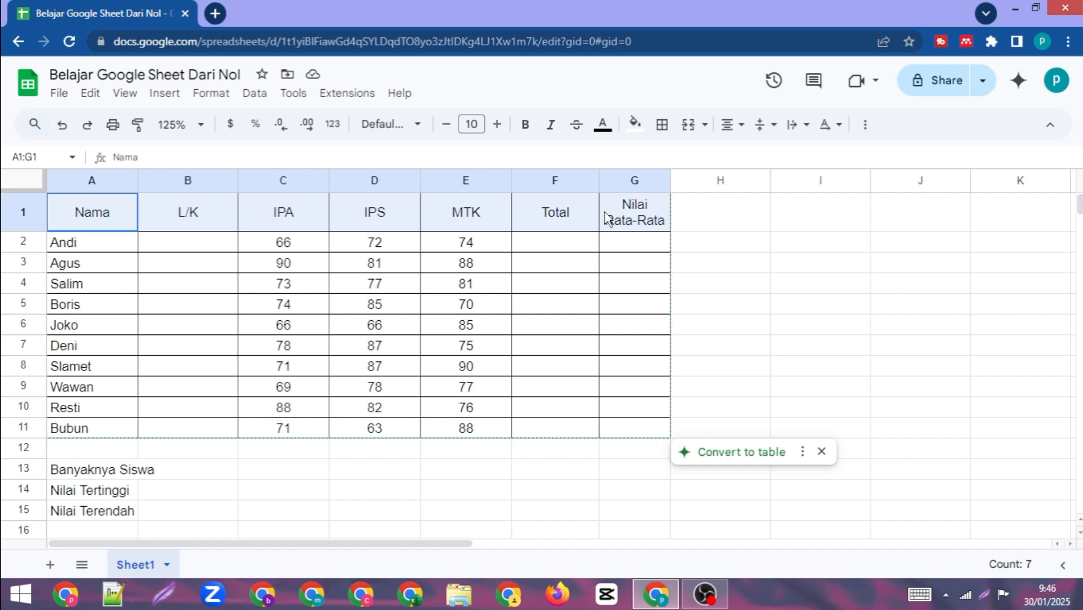
left_click(610, 132)
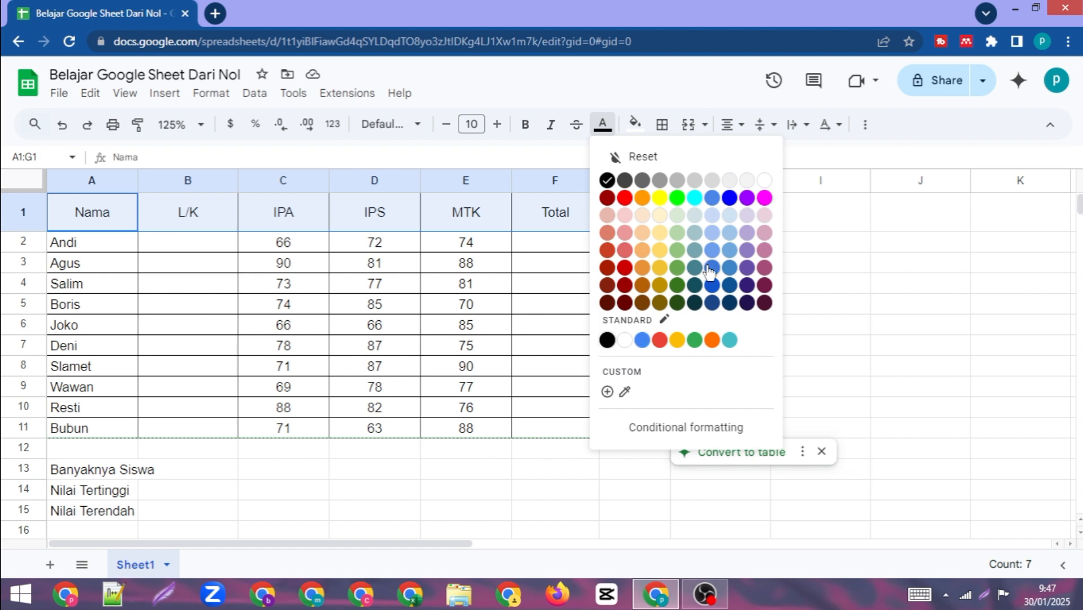
left_click(642, 341)
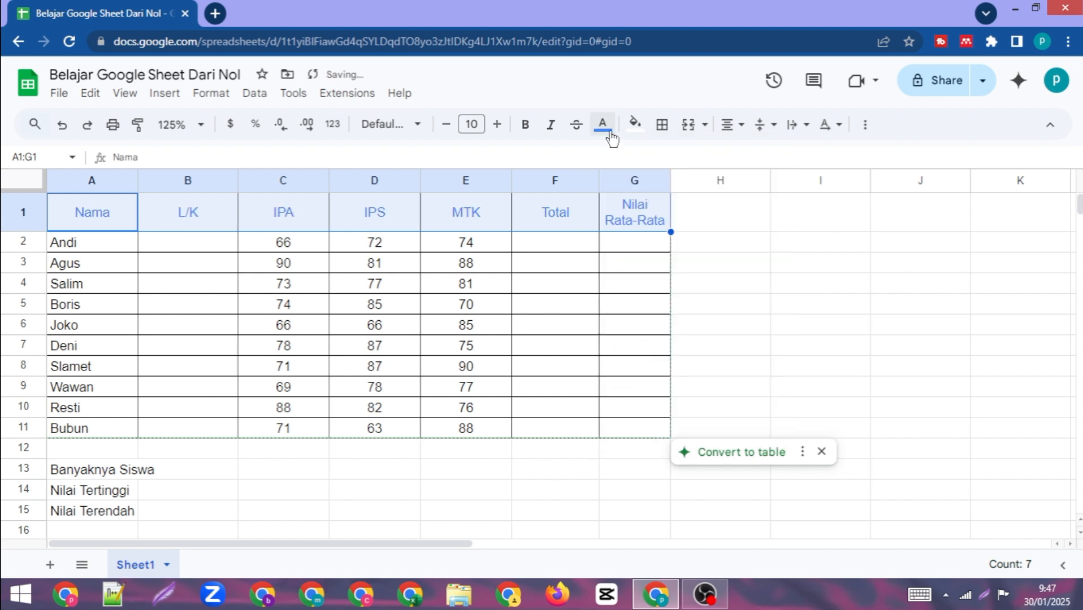
key("ctrl+z")
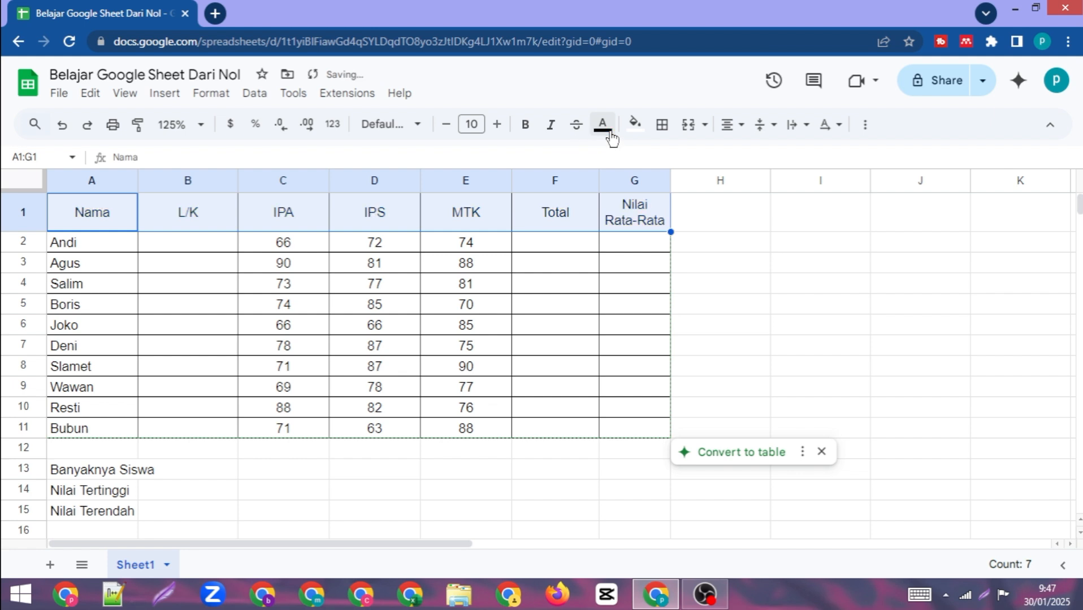
Fill the background of the header row A1:G1 with the standard blue
left_click(636, 128)
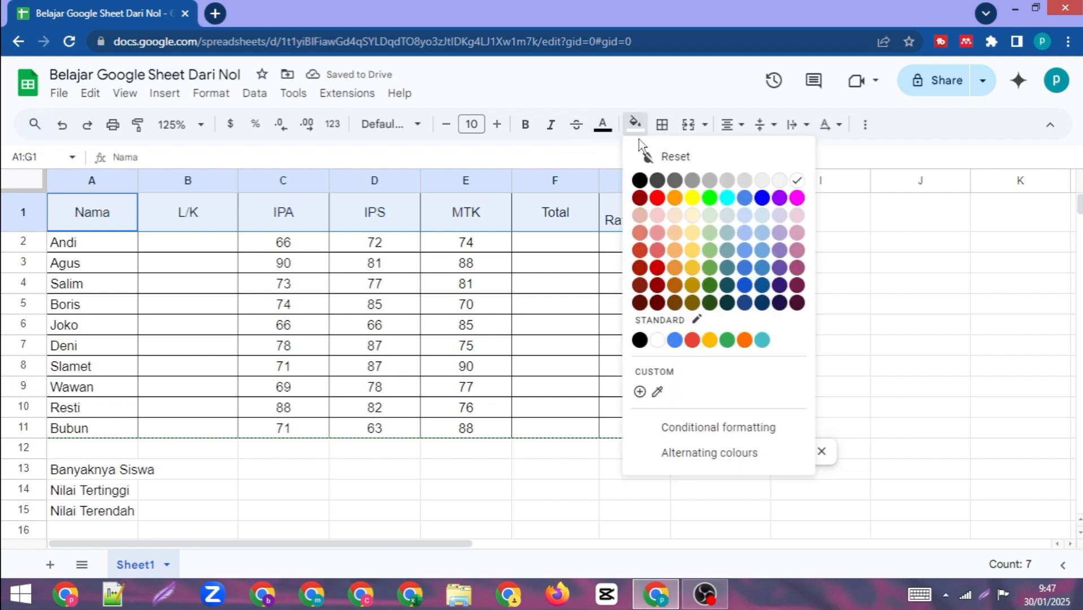
left_click(674, 341)
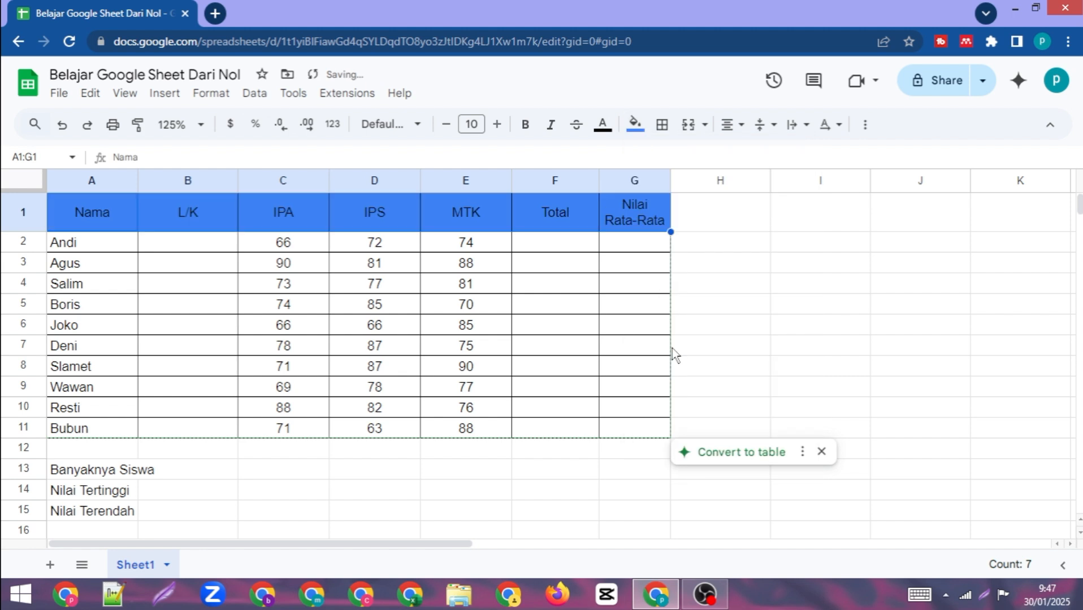
left_click(735, 283)
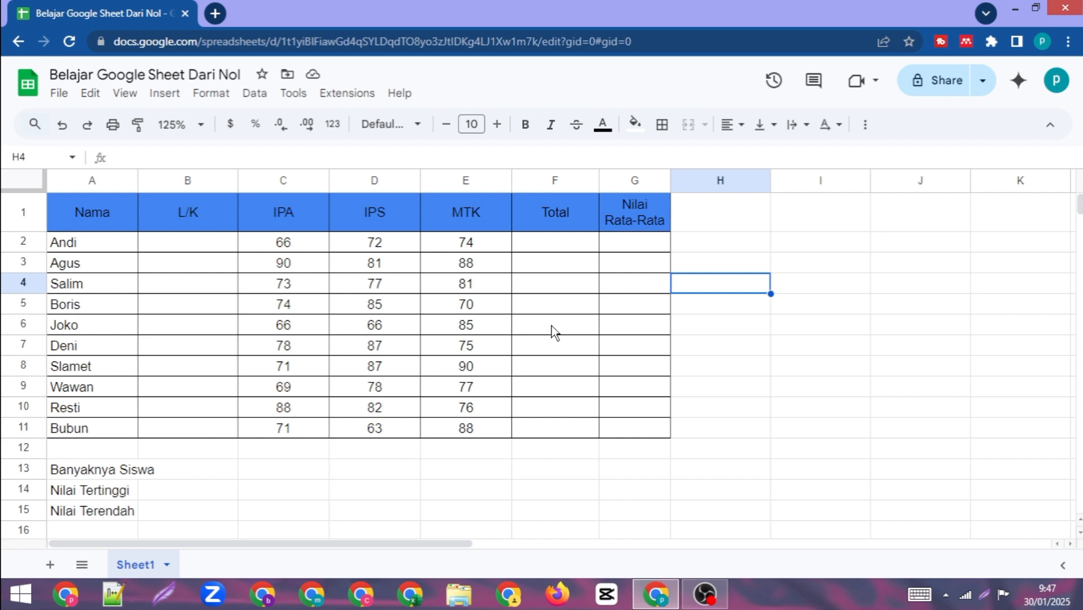
Enter the suggested formula =SUM(C2:E2) in F2 to total the first student's scores
left_click(548, 247)
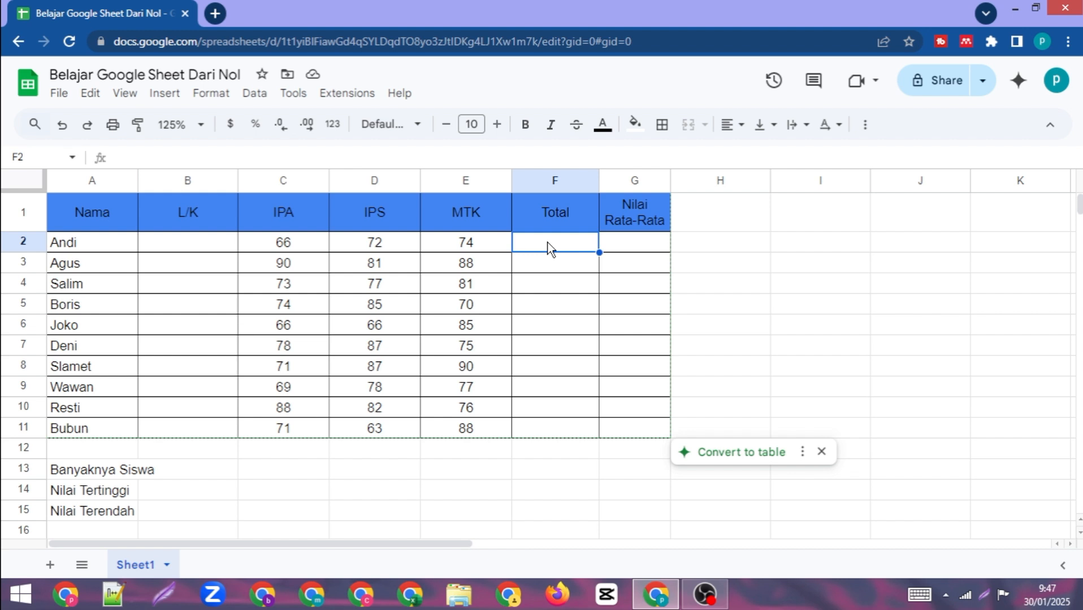
type("=")
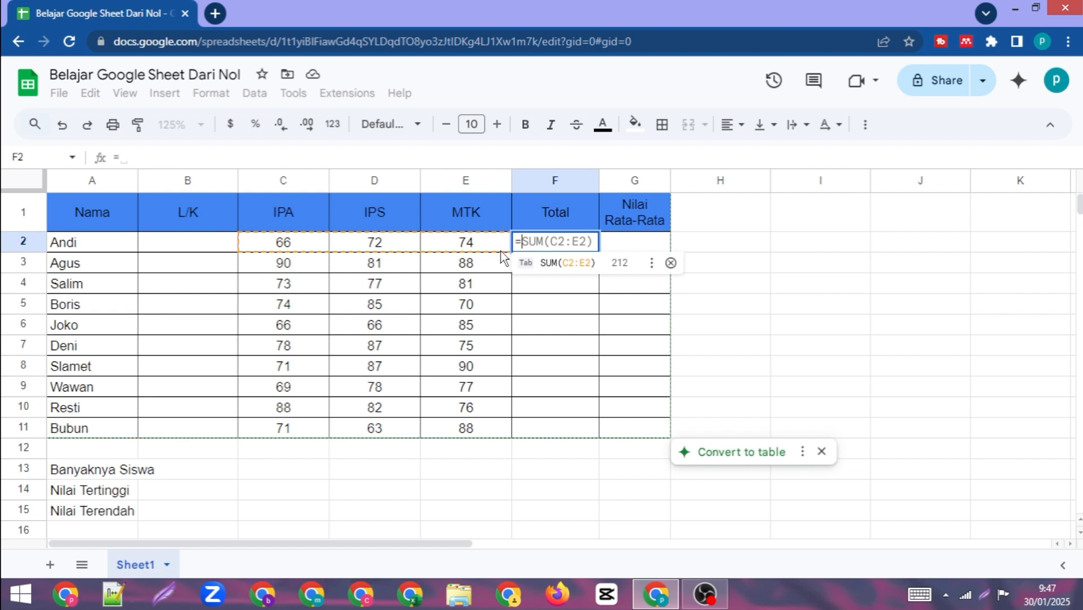
key("Tab")
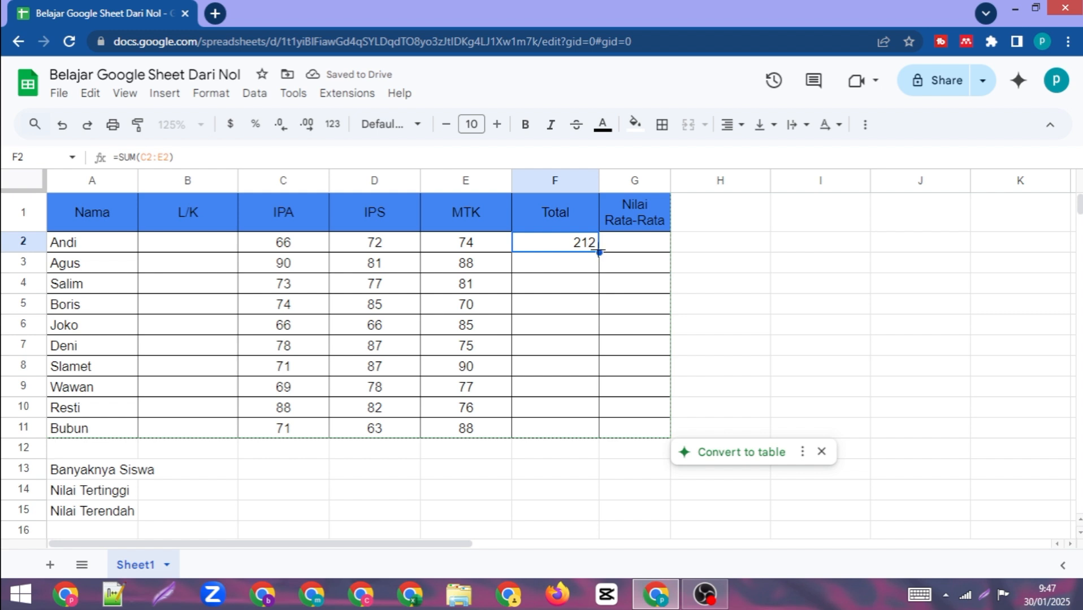
Copy the total formula from F2 down to F11 and centre the totals horizontally
left_click_drag(599, 252, 598, 435)
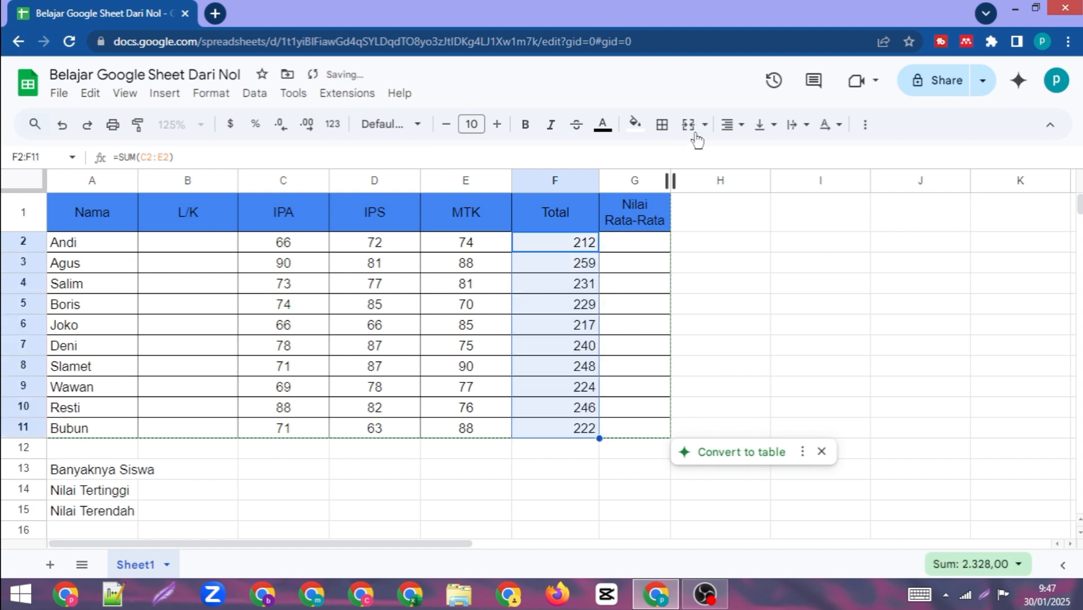
left_click(726, 132)
left_click(751, 153)
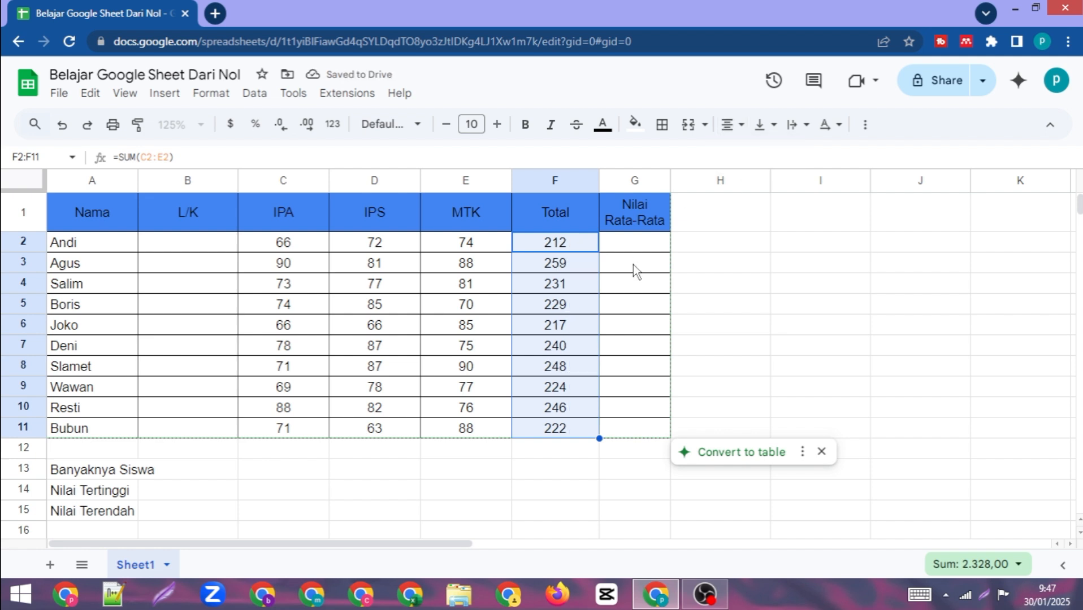
Enter =AVERAGE(C2:E2) in G2 for the first student's average and accept the suggested auto-fill for the remaining students down to G11
left_click(630, 244)
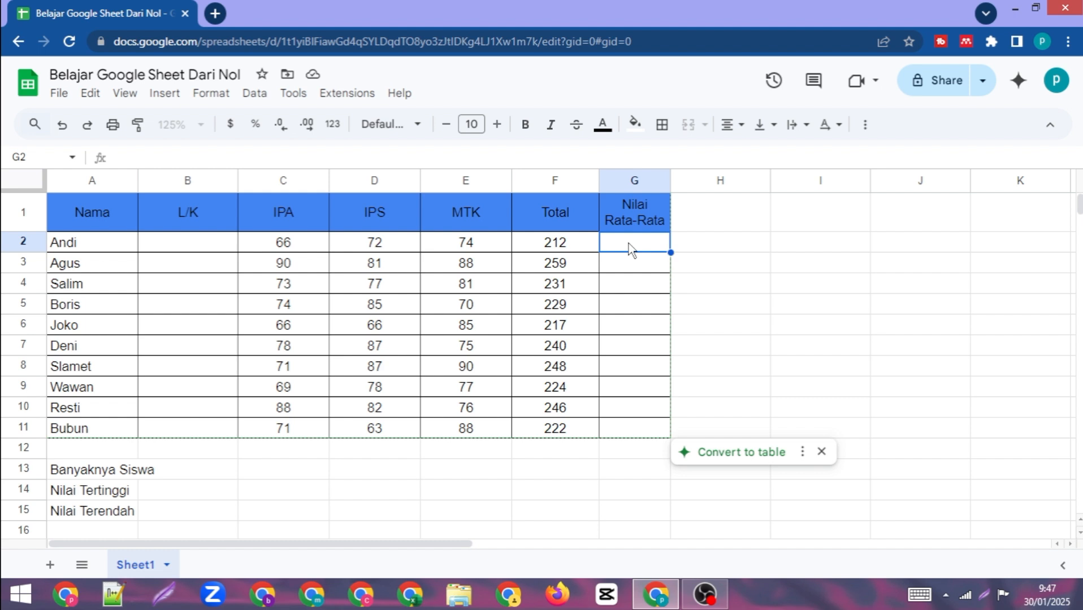
type("=")
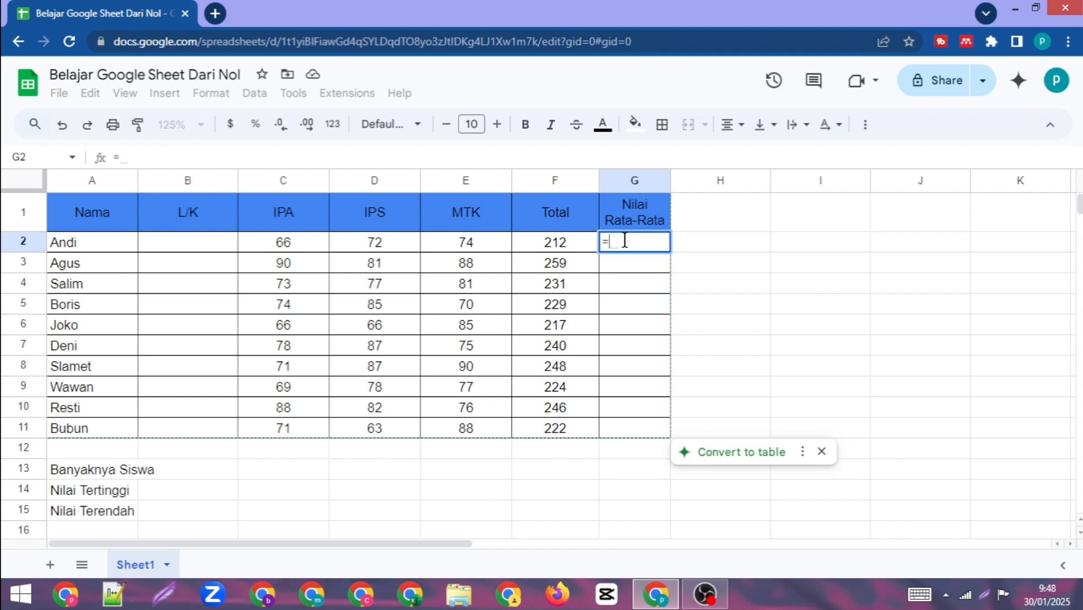
type("a")
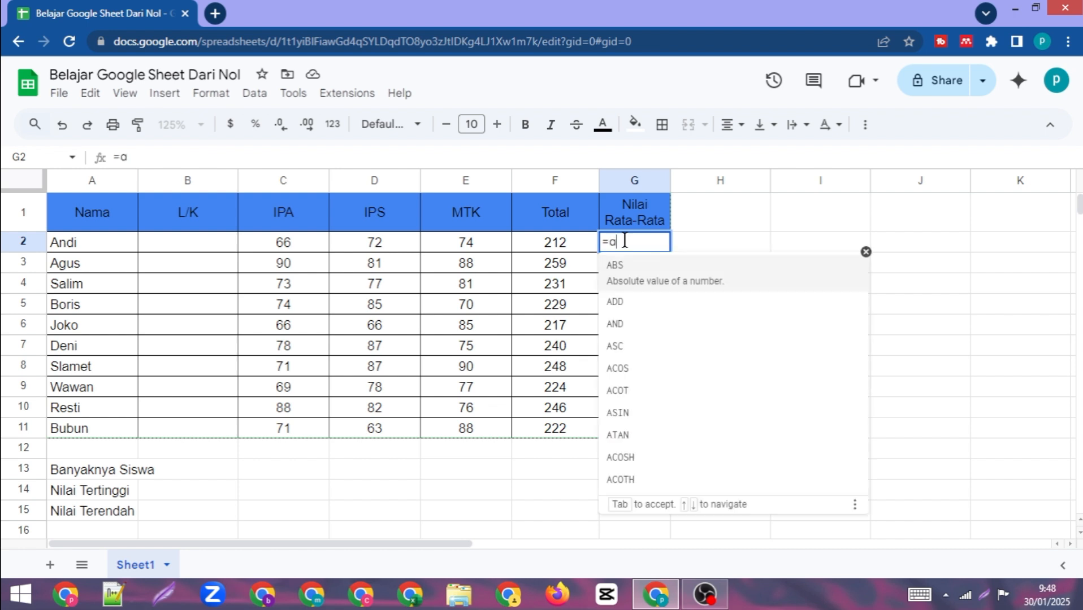
type("vera")
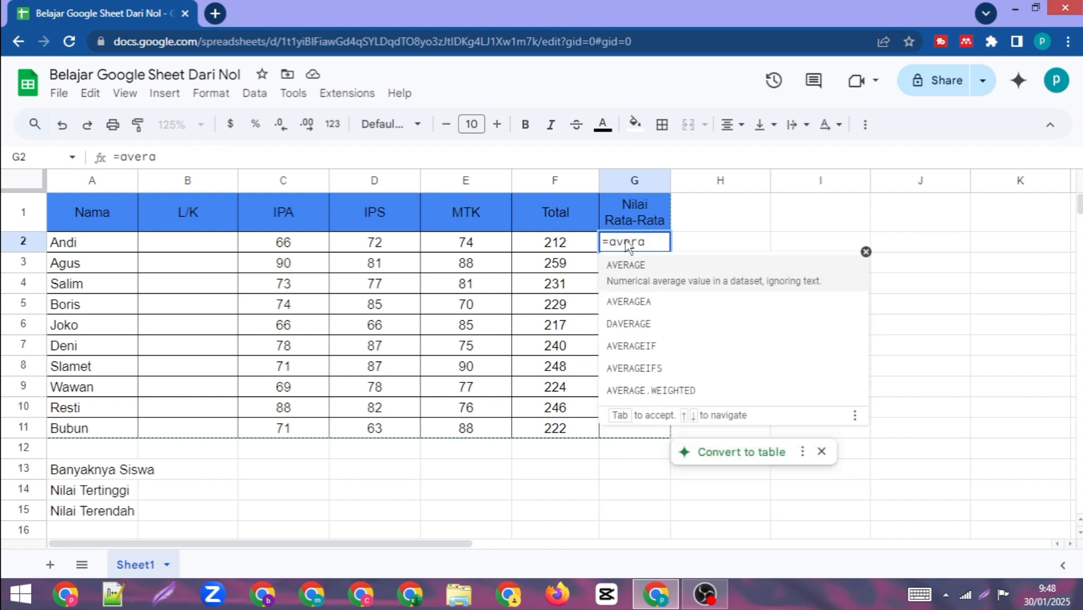
key("Tab")
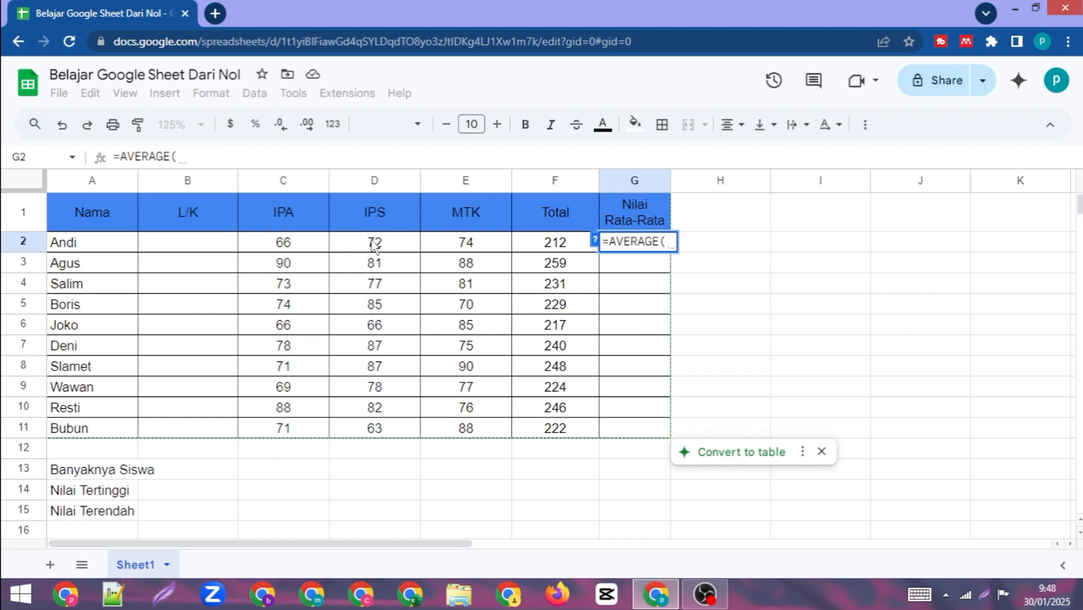
left_click_drag(285, 243, 457, 241)
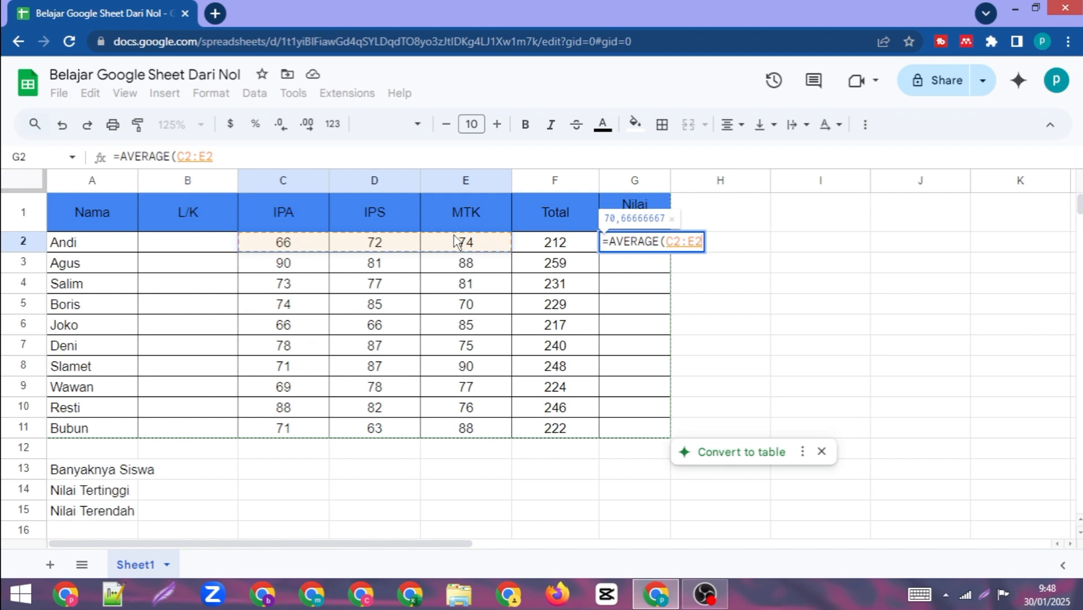
type(")")
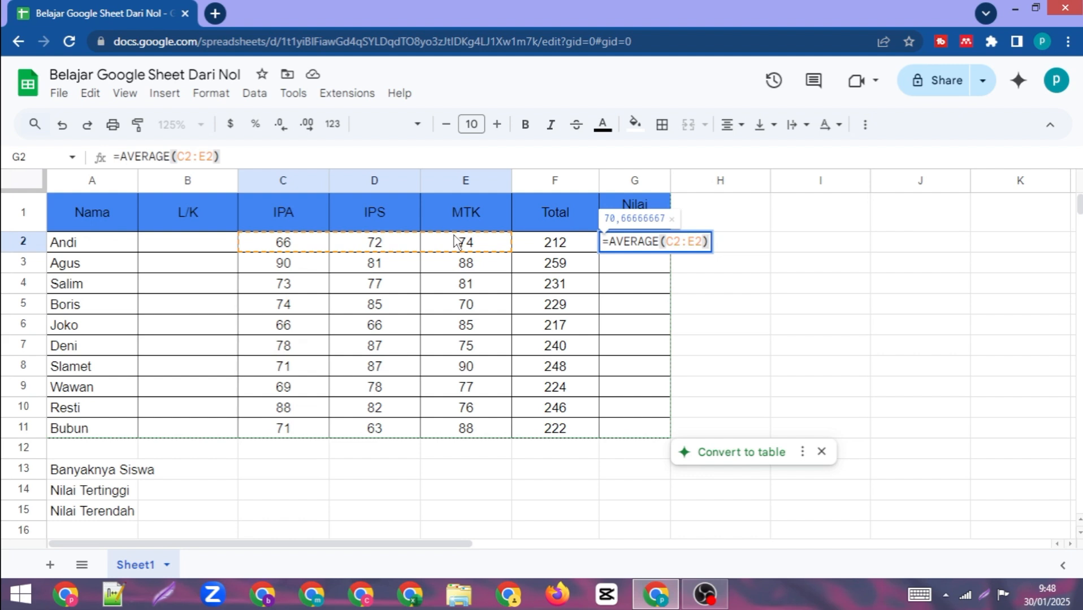
key("Return")
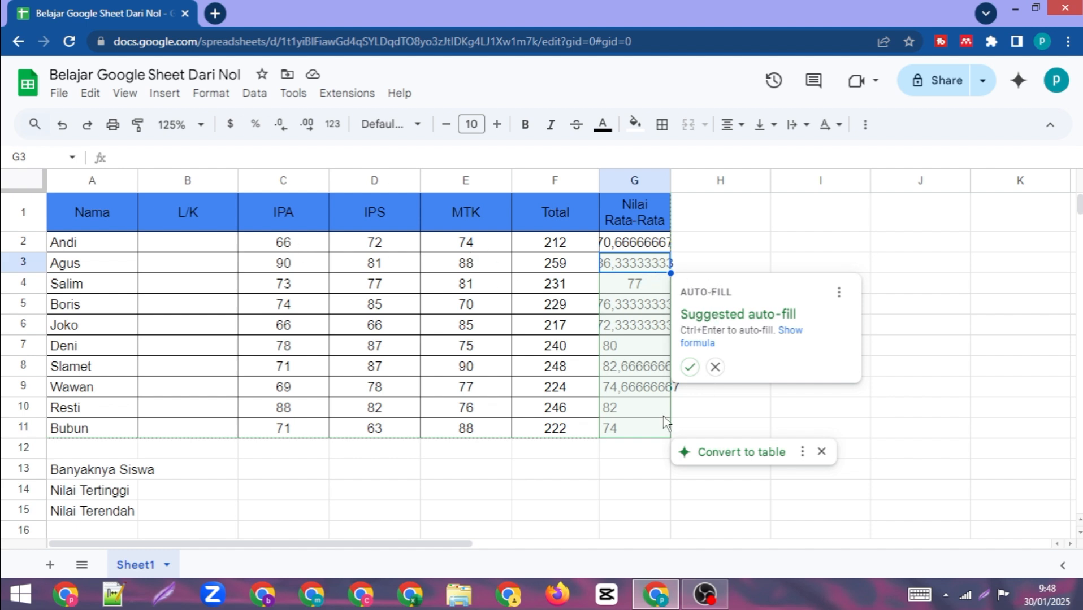
left_click(689, 368)
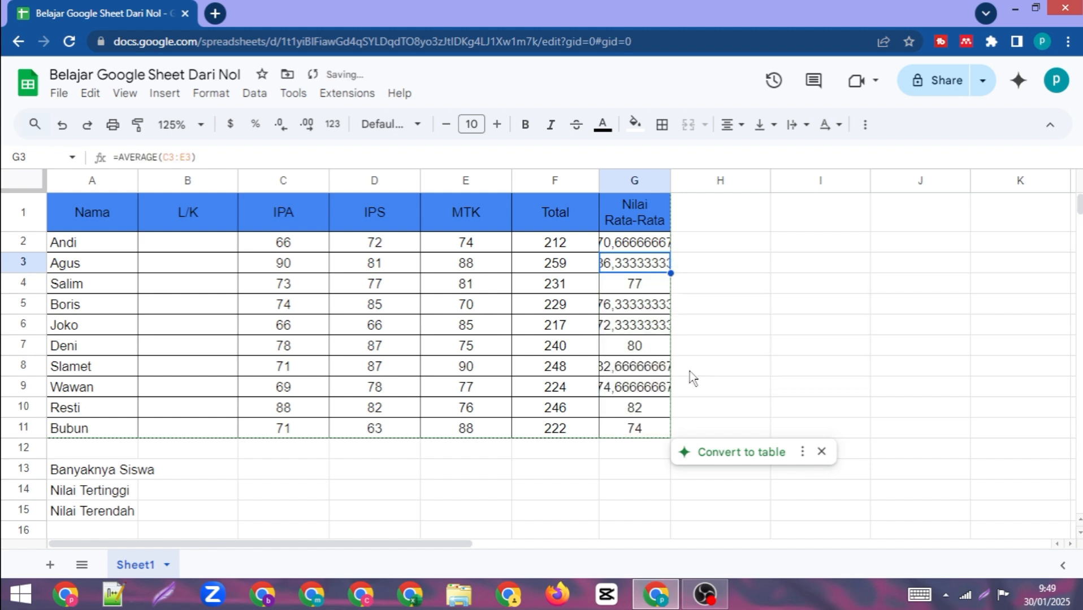
left_click(653, 350)
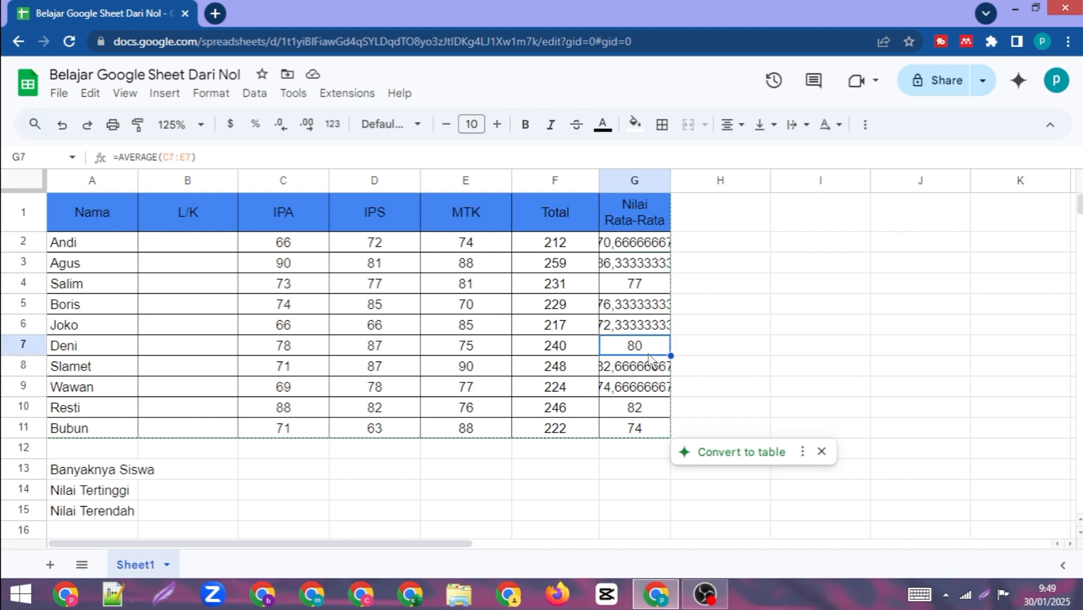
left_click(648, 305)
left_click(644, 259)
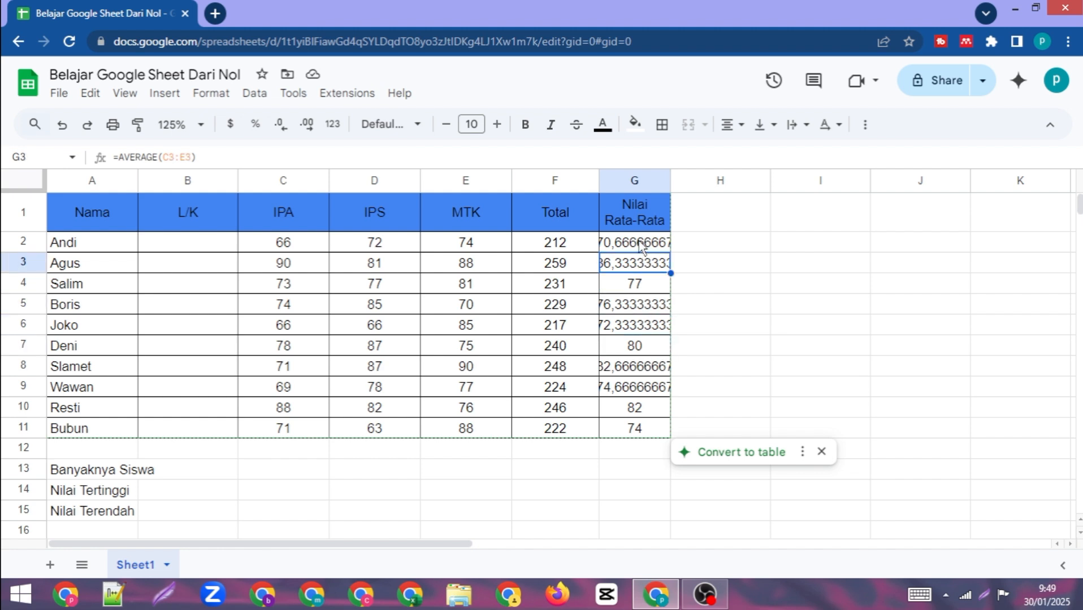
Format the averages in G2:G11 to show one decimal place
left_click_drag(645, 243, 658, 426)
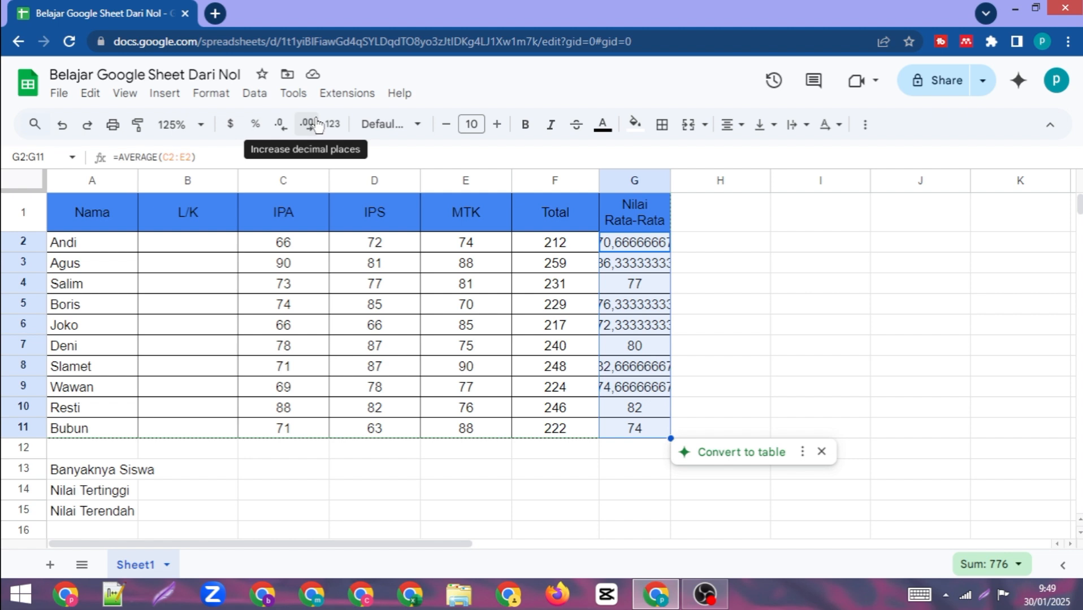
left_click(287, 131)
left_click(286, 131)
left_click(287, 131)
left_click(287, 131)
left_click(286, 131)
left_click(287, 131)
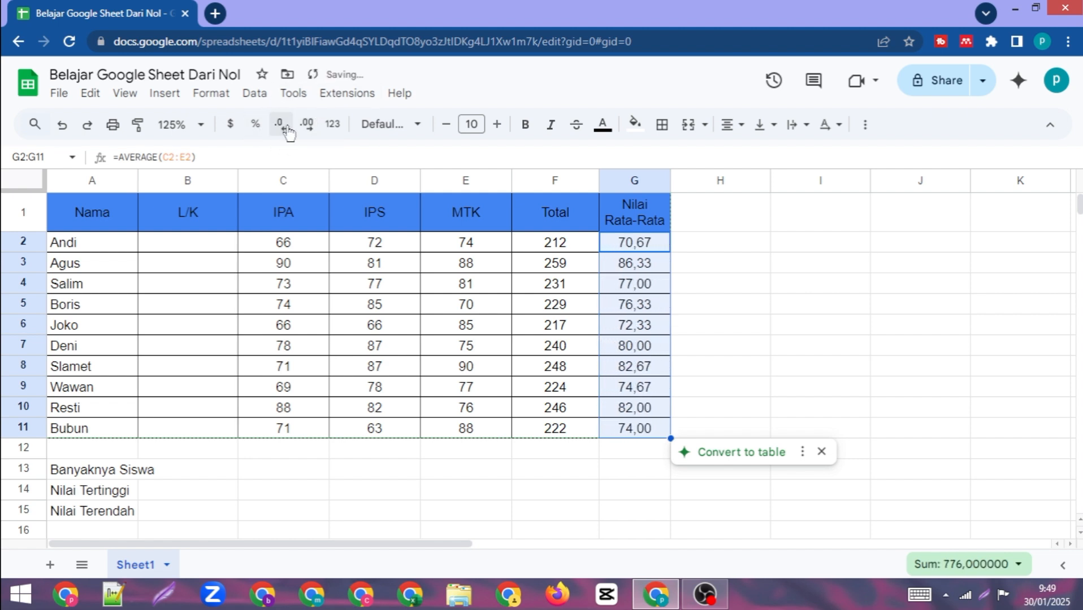
left_click(287, 131)
left_click(287, 131)
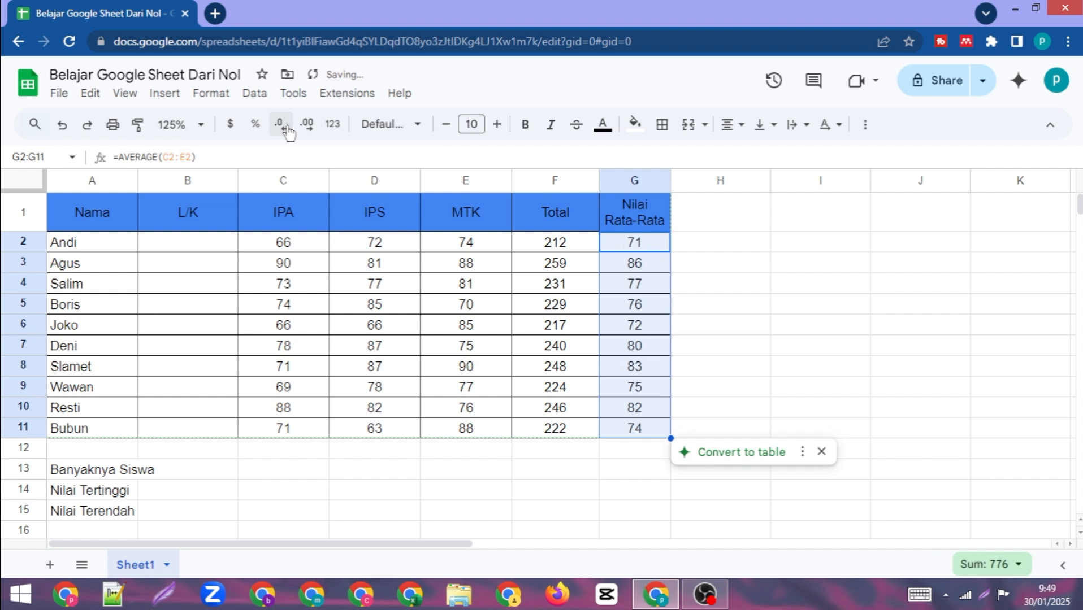
left_click(305, 130)
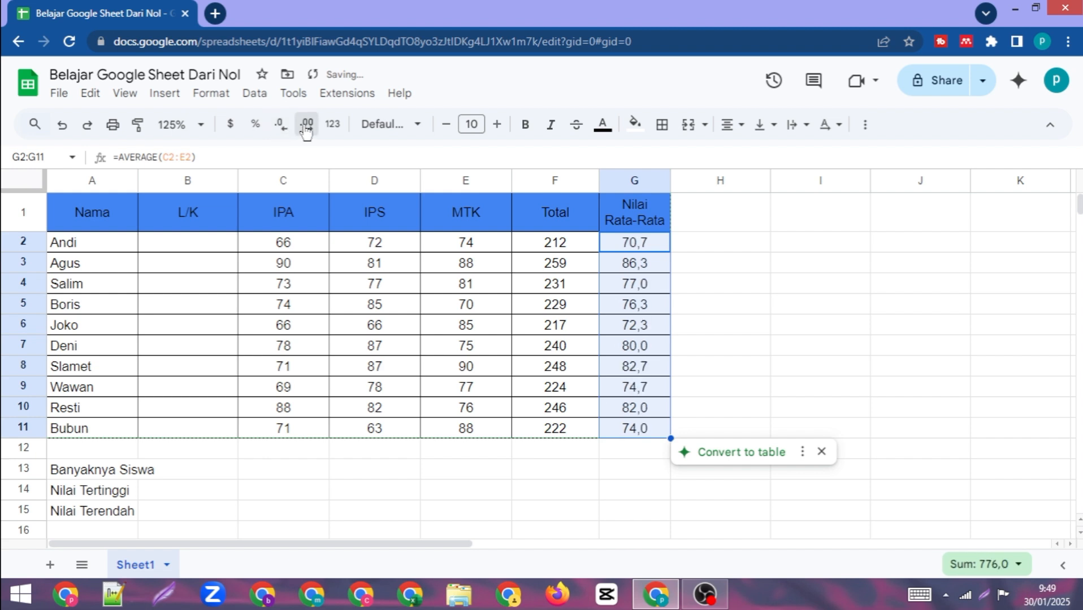
Format the averages in G2:G11 as whole numbers with no decimal places
left_click(306, 130)
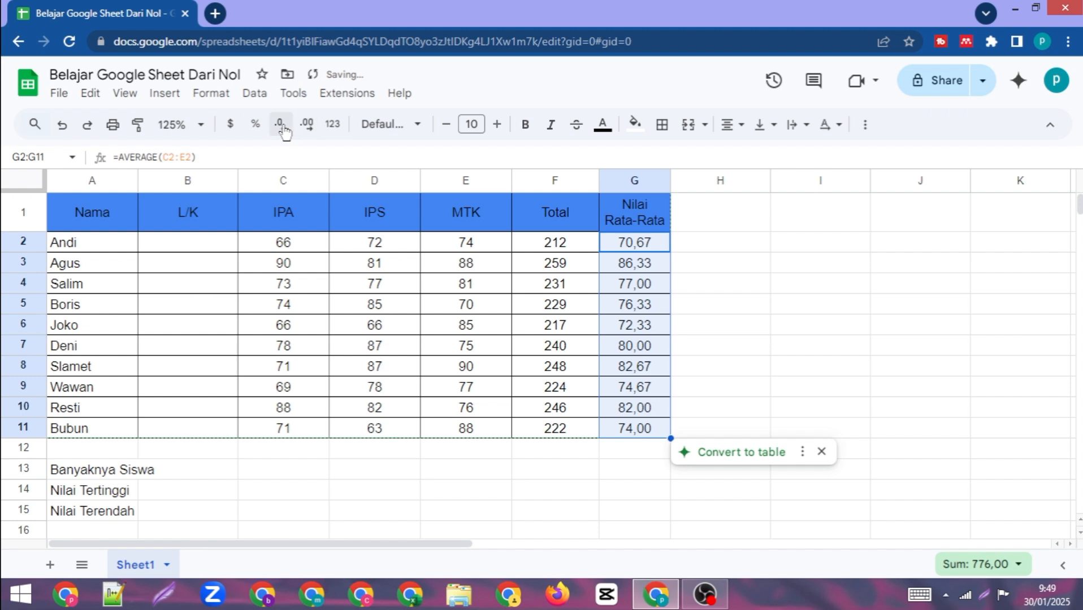
left_click(283, 129)
left_click(283, 128)
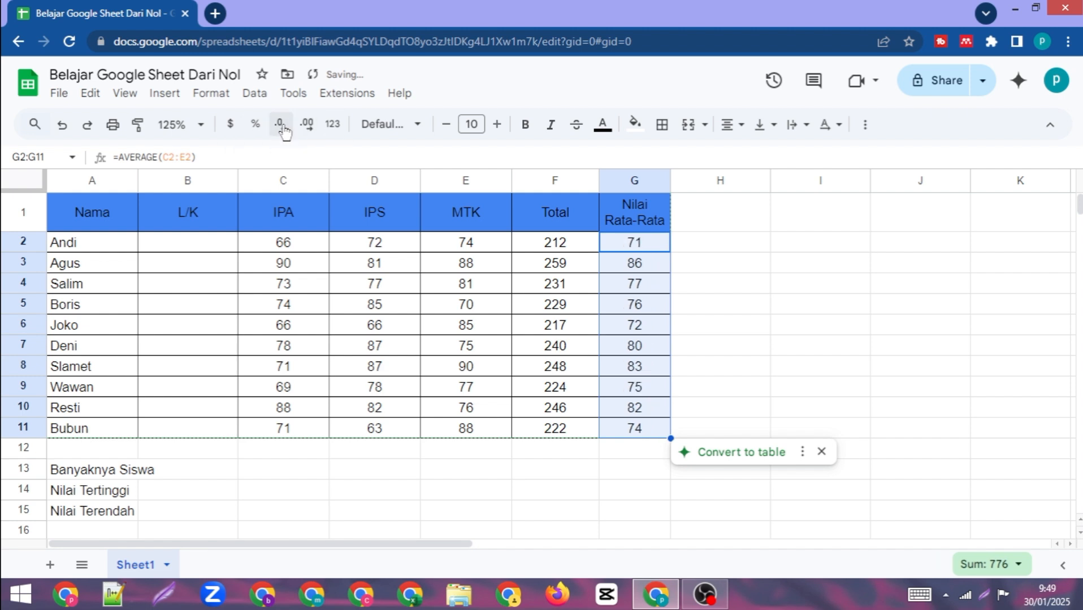
left_click(601, 517)
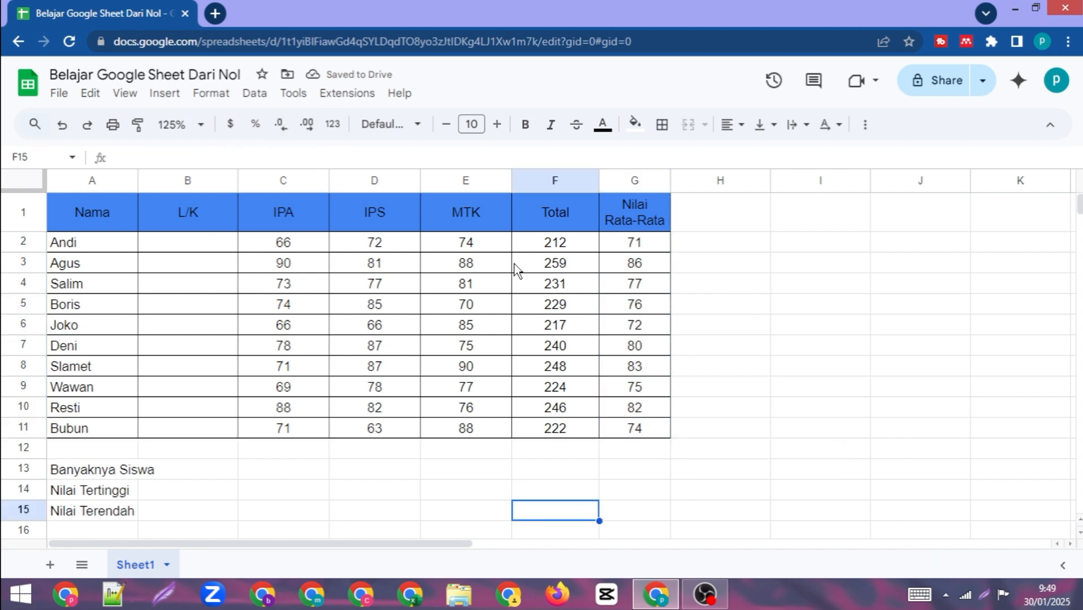
scroll(486, 282, "down", 2)
scroll(101, 393, "up", 2)
left_click(145, 469)
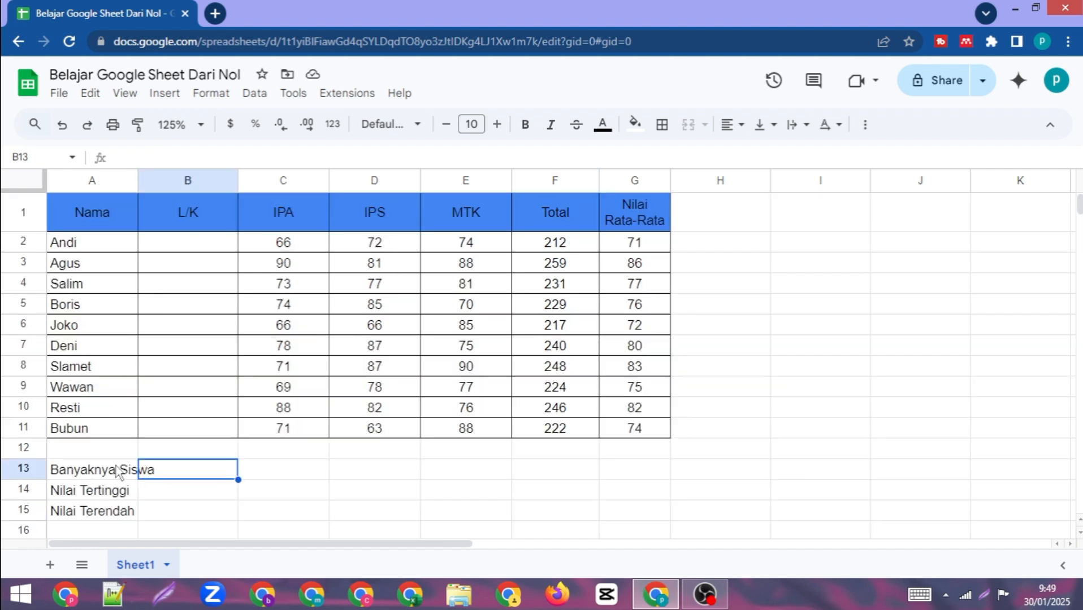
left_click(117, 472)
left_click(169, 473)
left_click(136, 473)
left_click(175, 472)
left_click(76, 473)
left_click(167, 476)
left_click(107, 470)
left_click(195, 471)
left_click(131, 475)
left_click(179, 476)
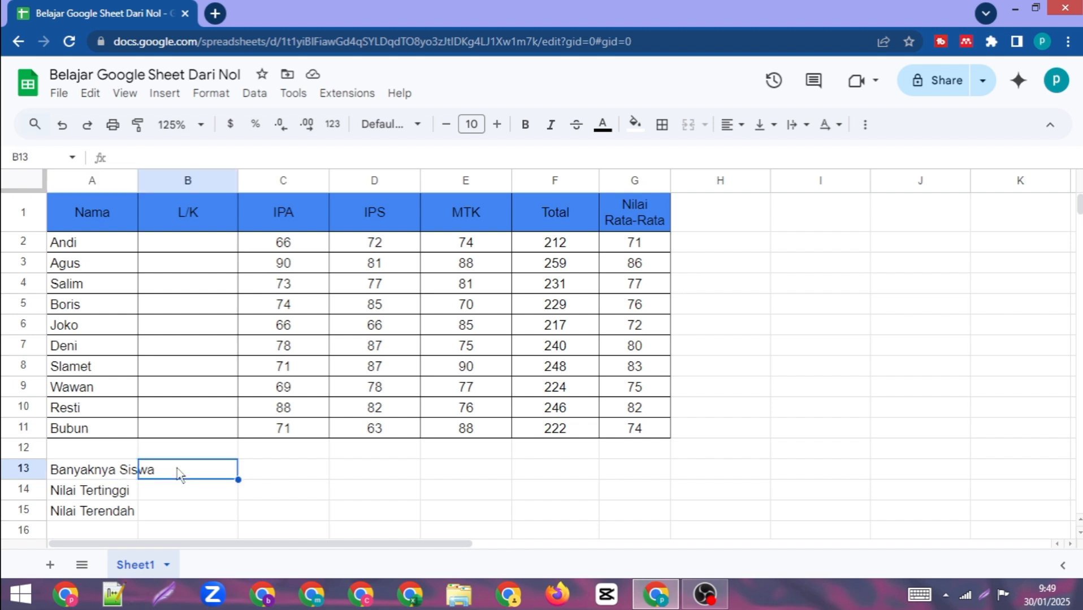
Apply all borders to the summary block A13:C15 below the grade table
left_click(109, 475)
left_click(273, 509, "shift")
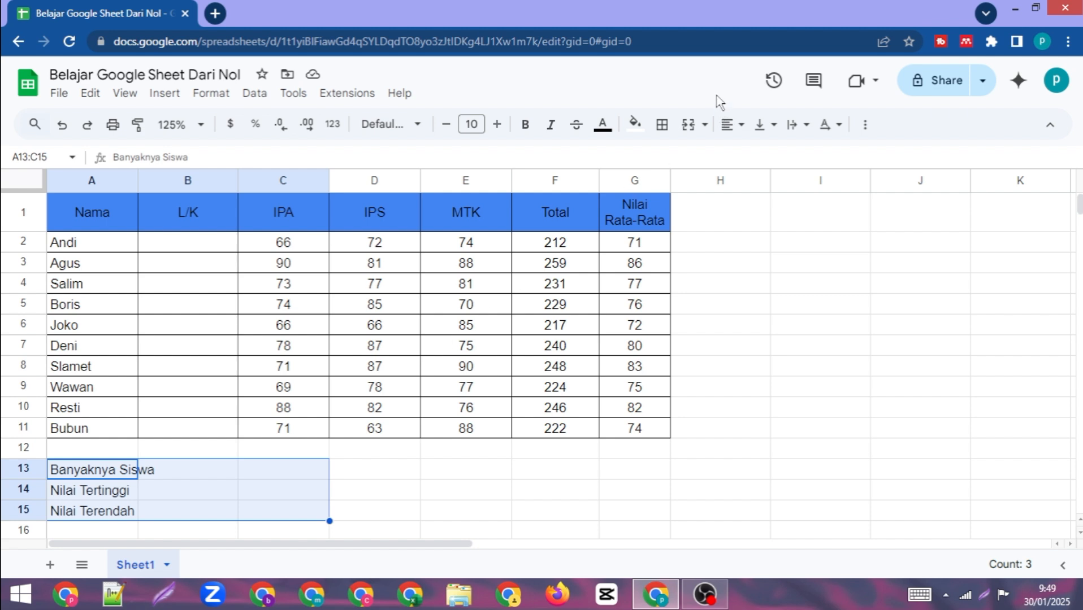
left_click(662, 125)
left_click(670, 159)
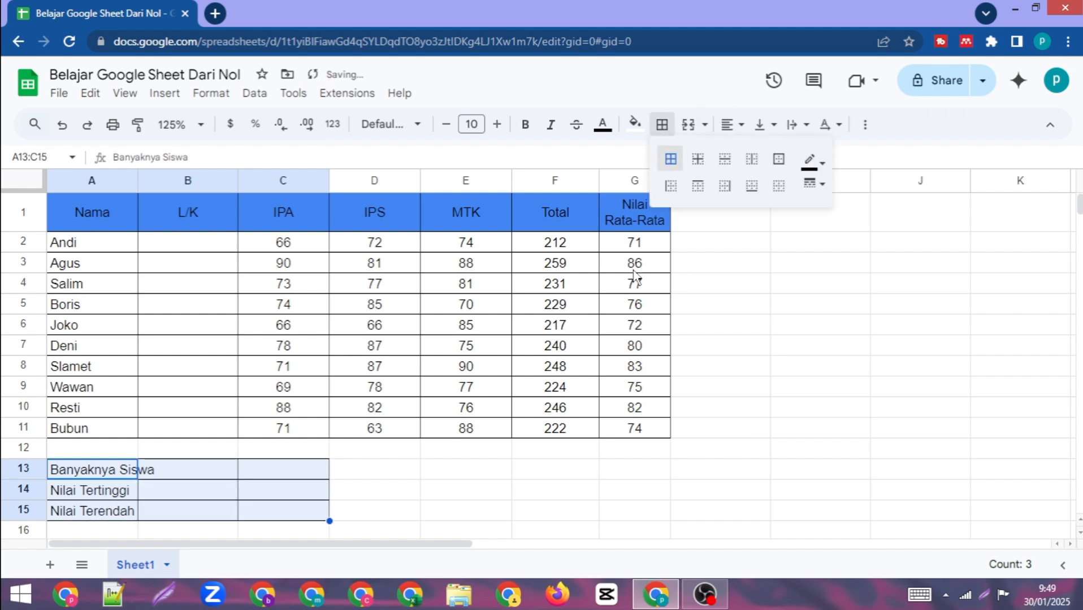
left_click(387, 475)
left_click(126, 490)
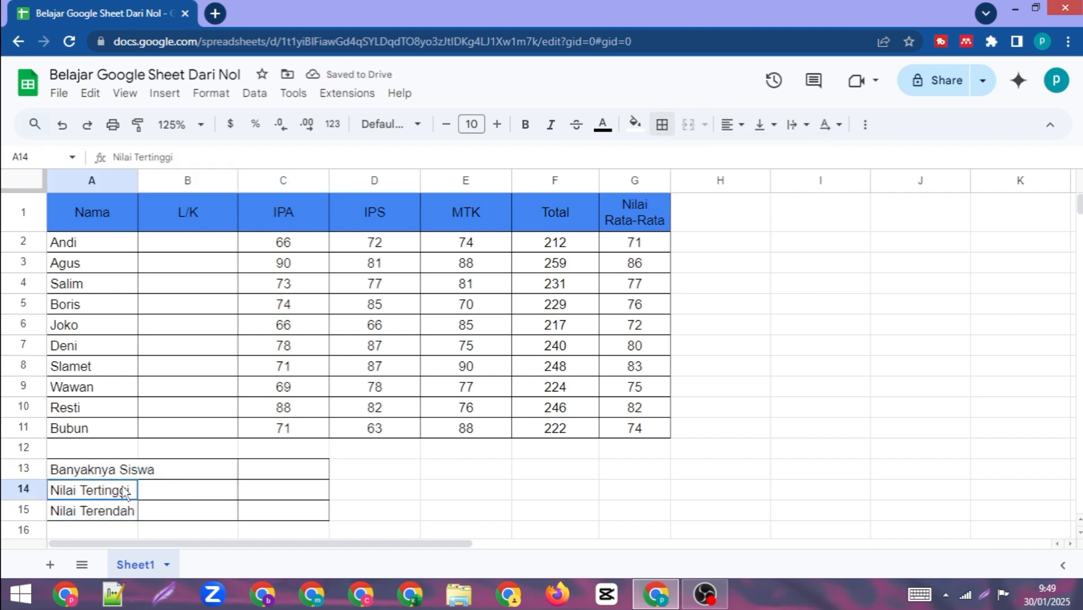
left_click(167, 494)
left_click(126, 490)
left_click(184, 489)
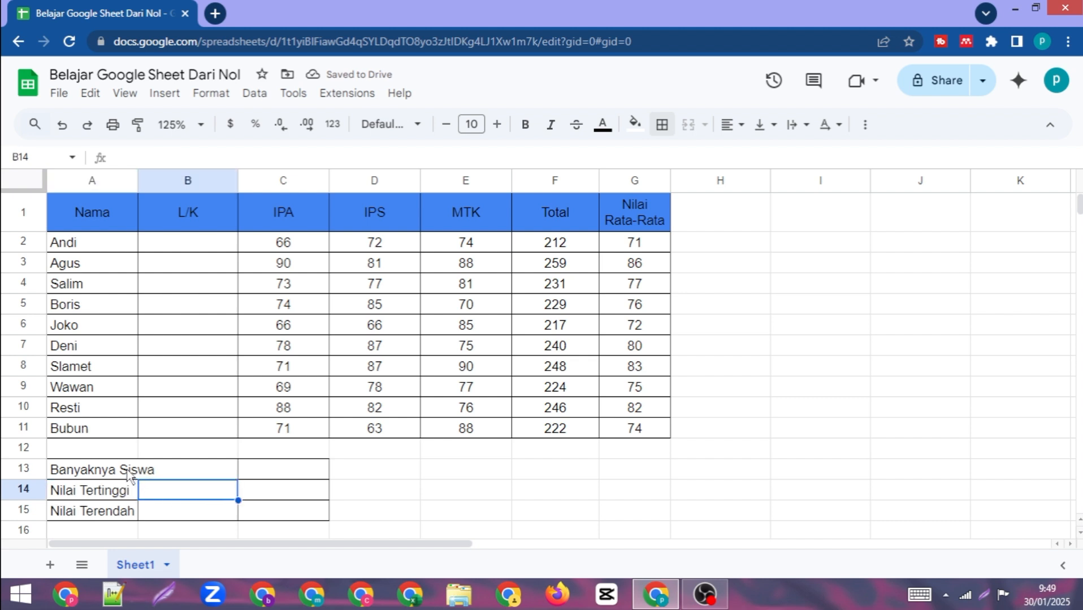
left_click(129, 477)
left_click(182, 475)
left_click(102, 475)
left_click(195, 480)
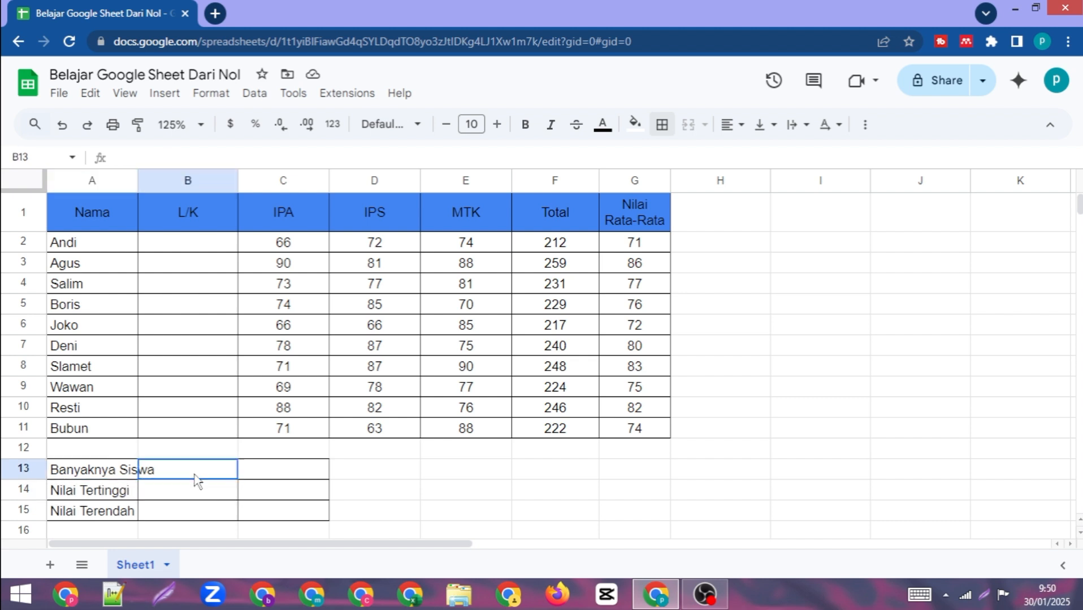
left_click(171, 496)
Merge cells A13:B13 holding the Banyaknya Siswa label
left_click_drag(119, 471, 184, 473)
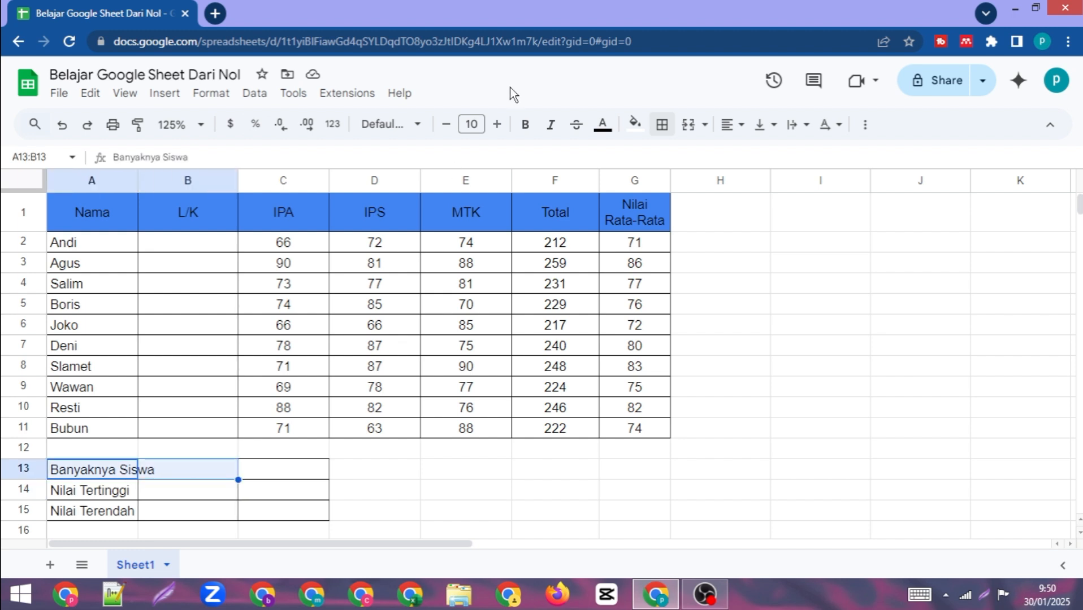
left_click(687, 125)
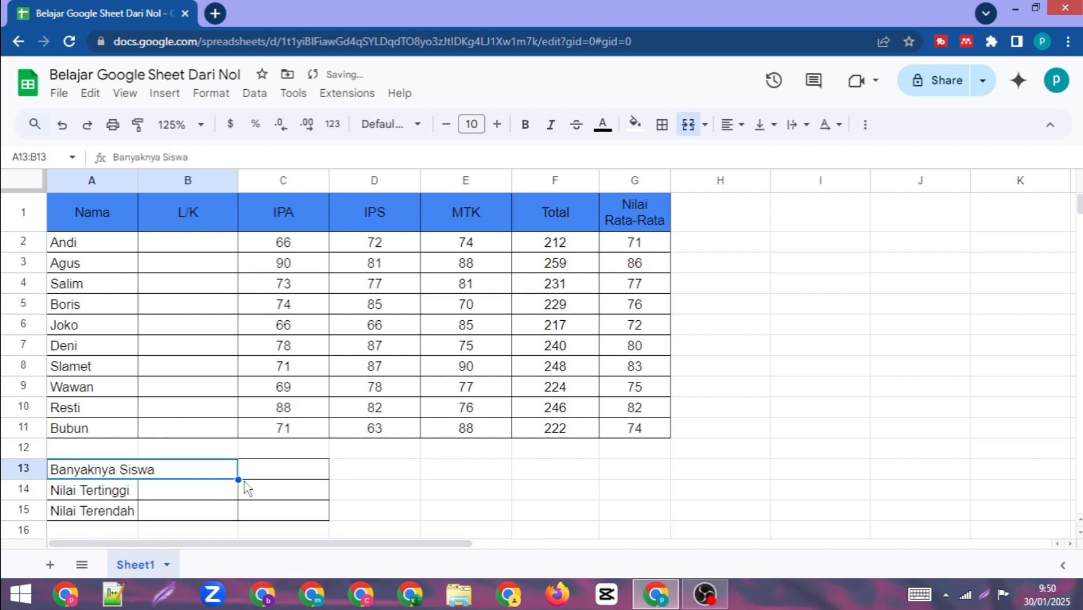
Try to extend the merge to rows 14 and 15 by filling the Banyaknya Siswa cell down, and undo the fill
left_click_drag(238, 480, 237, 521)
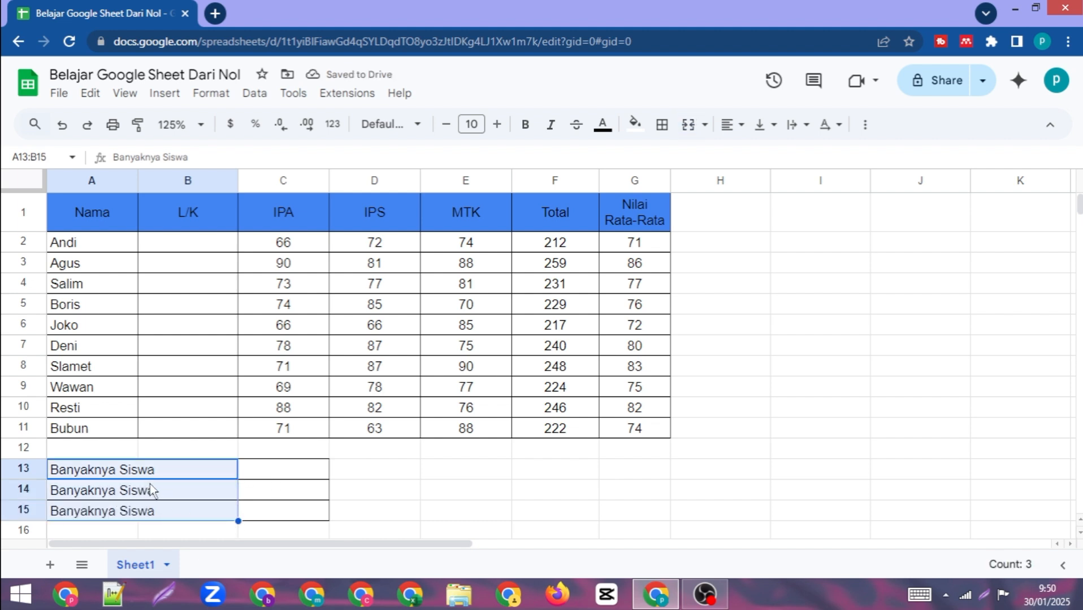
key("ctrl+z")
left_click(174, 489)
left_click(124, 491)
left_click_drag(153, 493, 172, 493)
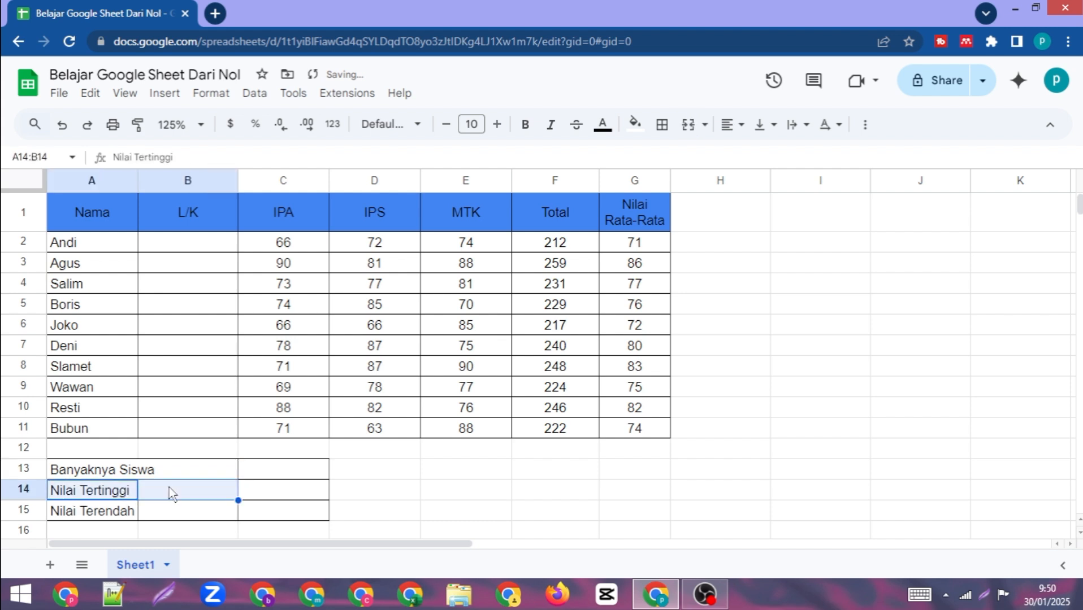
key("ctrl+y")
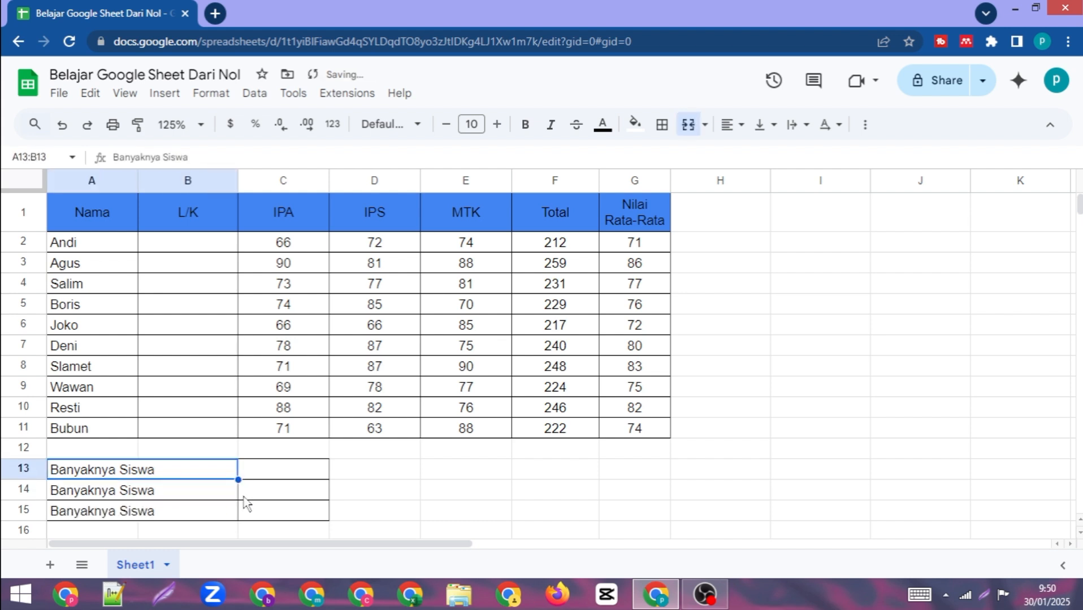
key("ctrl+z")
Merge A14:B14 for Nilai Tertinggi and A15:B15 for Nilai Terendah, each row separately
left_click_drag(125, 490, 164, 491)
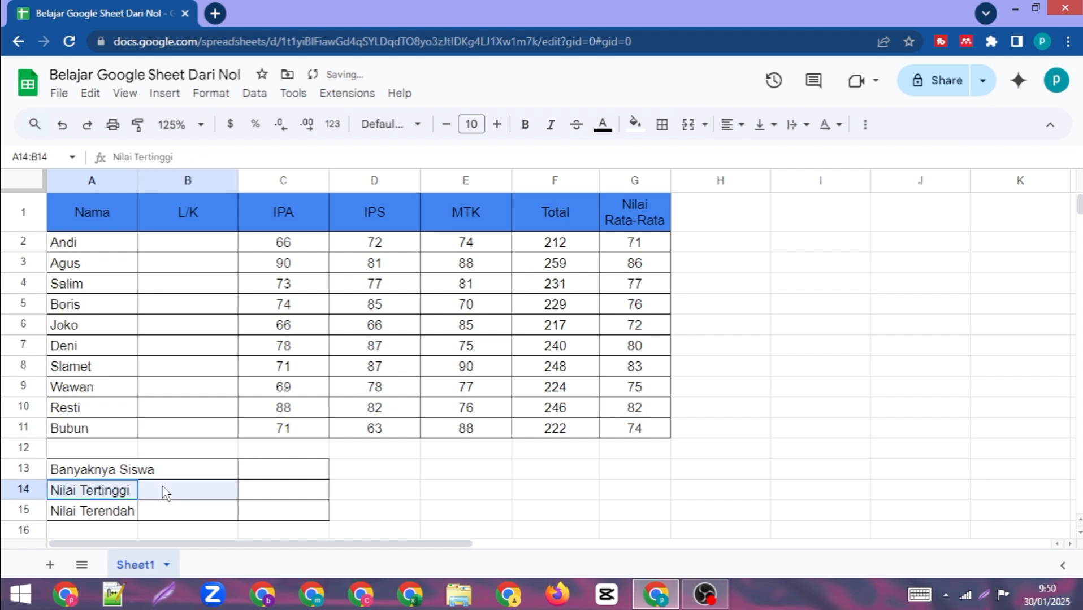
left_click(688, 124)
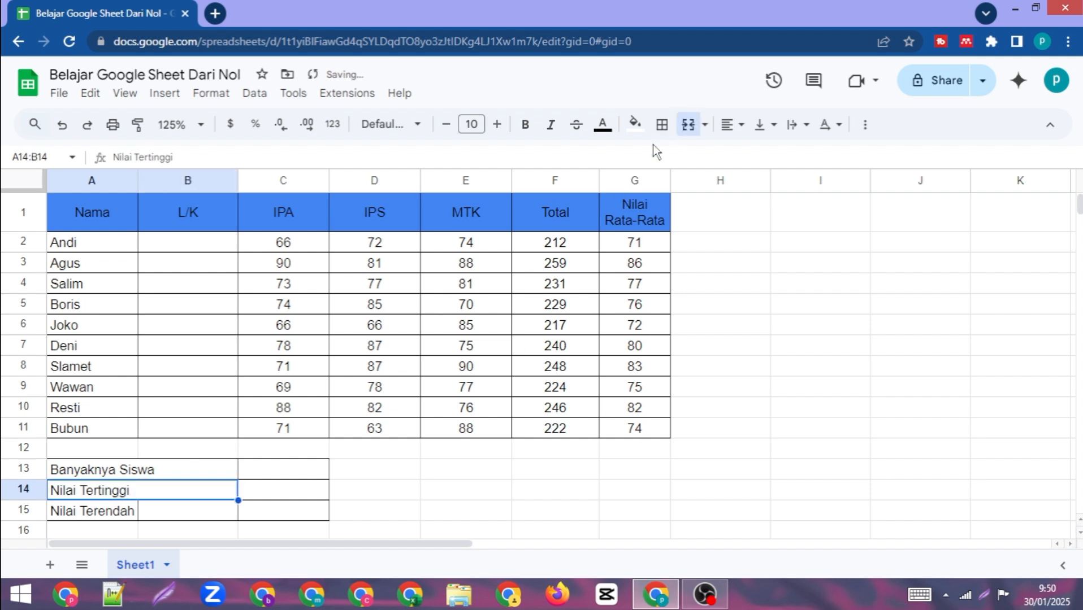
left_click_drag(132, 511, 164, 511)
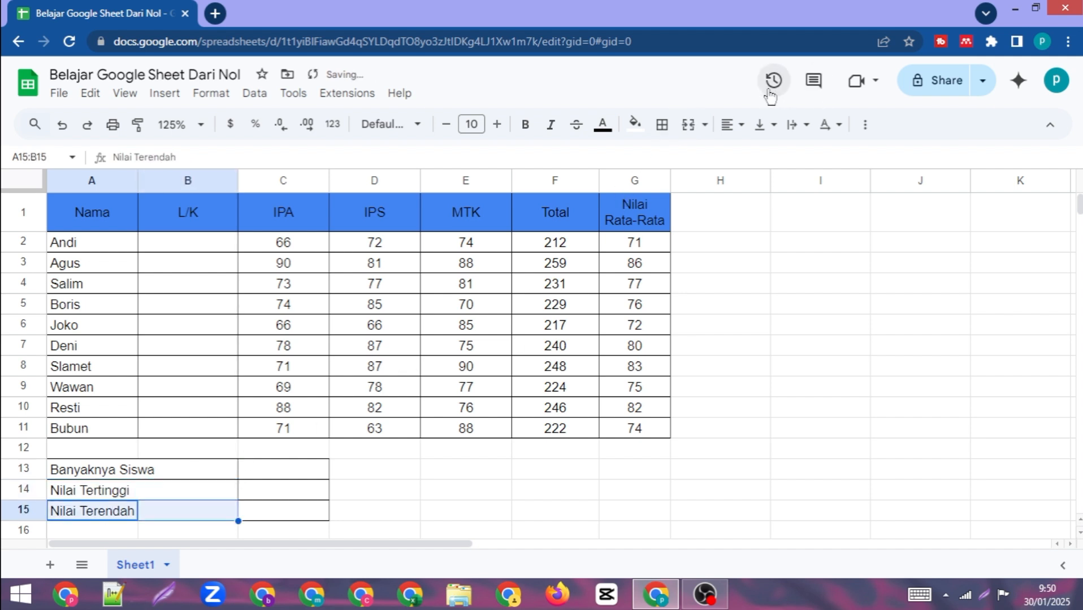
left_click(689, 125)
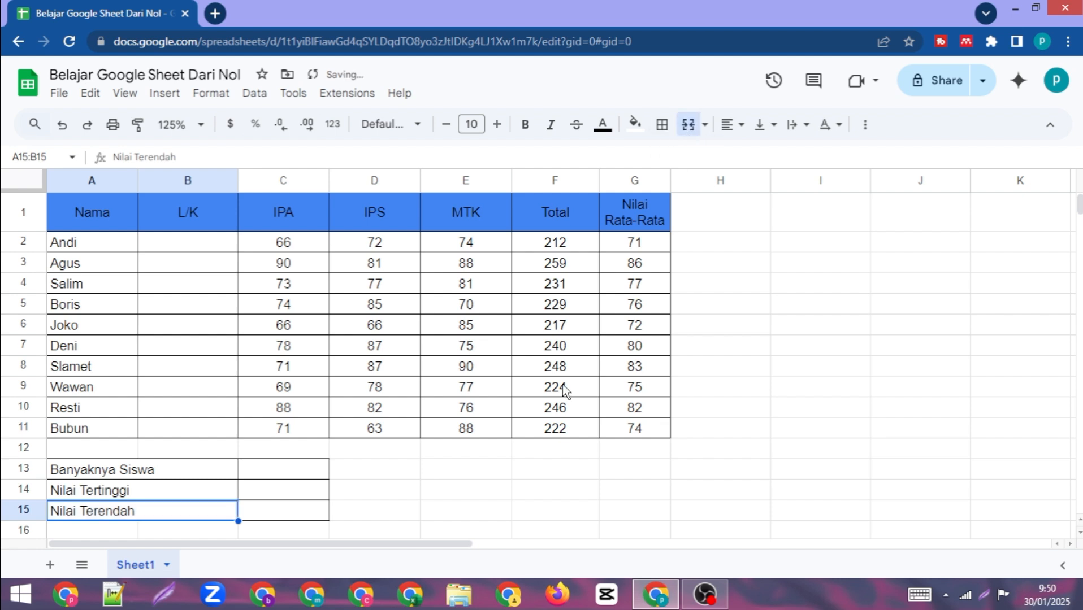
Narrow the L/K column (column B) to a little over half its width
left_click(465, 474)
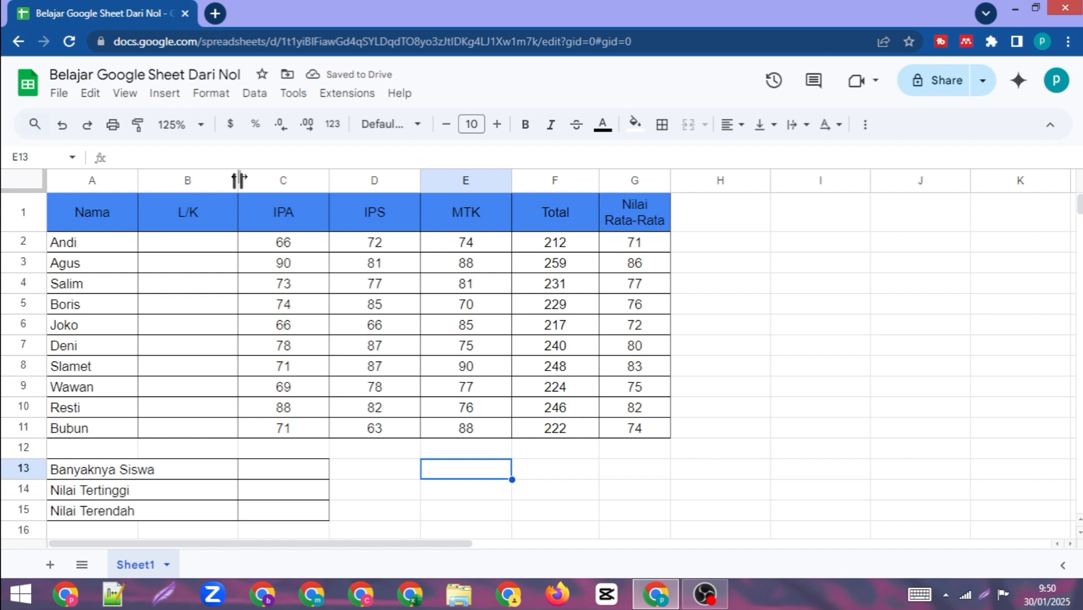
left_click_drag(237, 181, 198, 183)
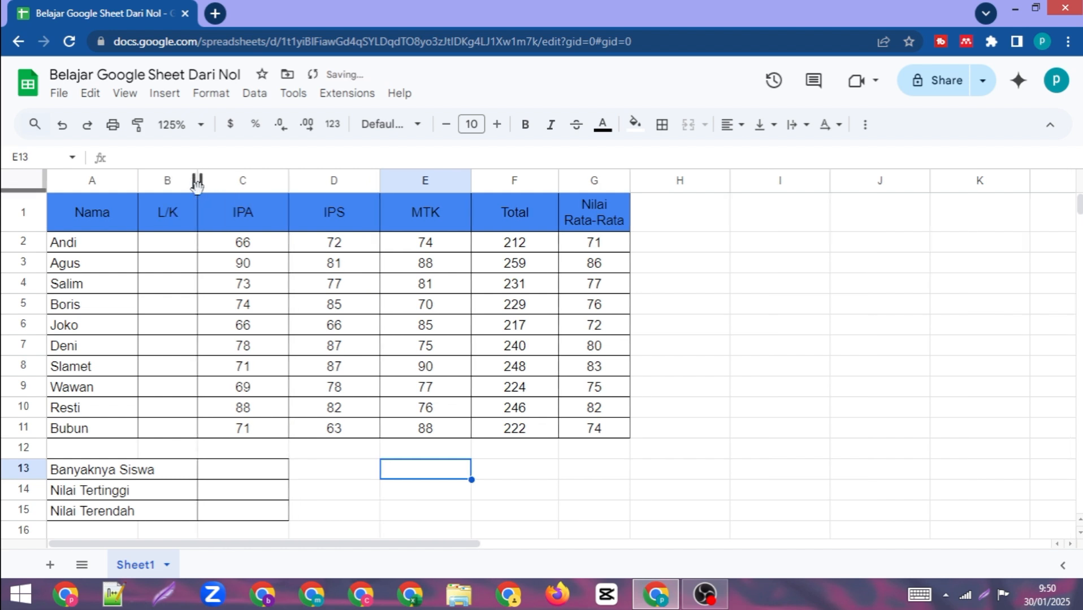
Start a COUNT formula in C13 for Banyaknya Siswa using the IPA scores C2:C11 as its range
left_click(256, 474)
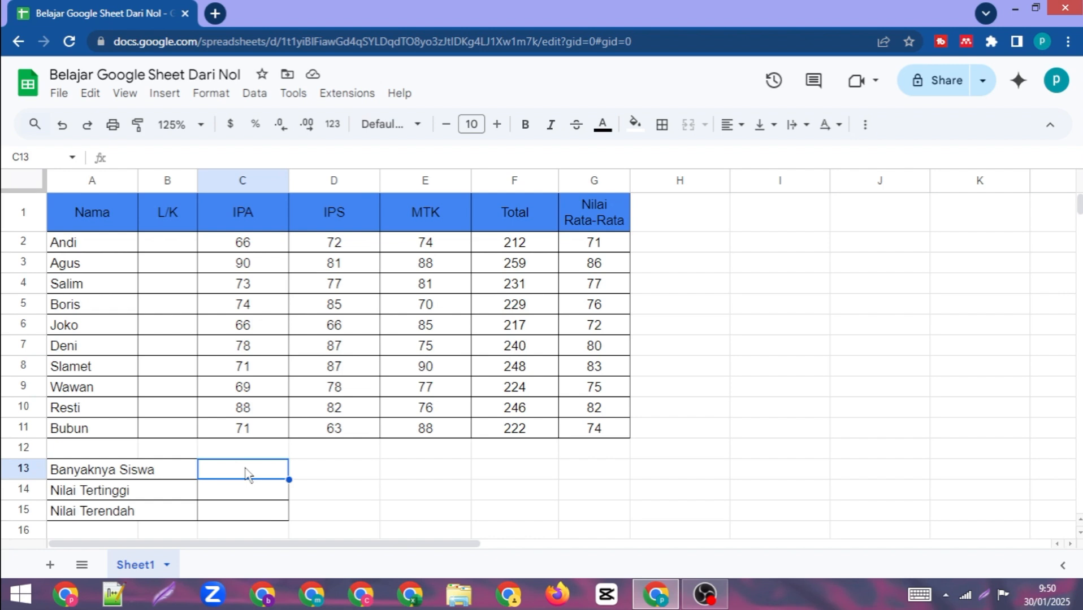
type("=coun")
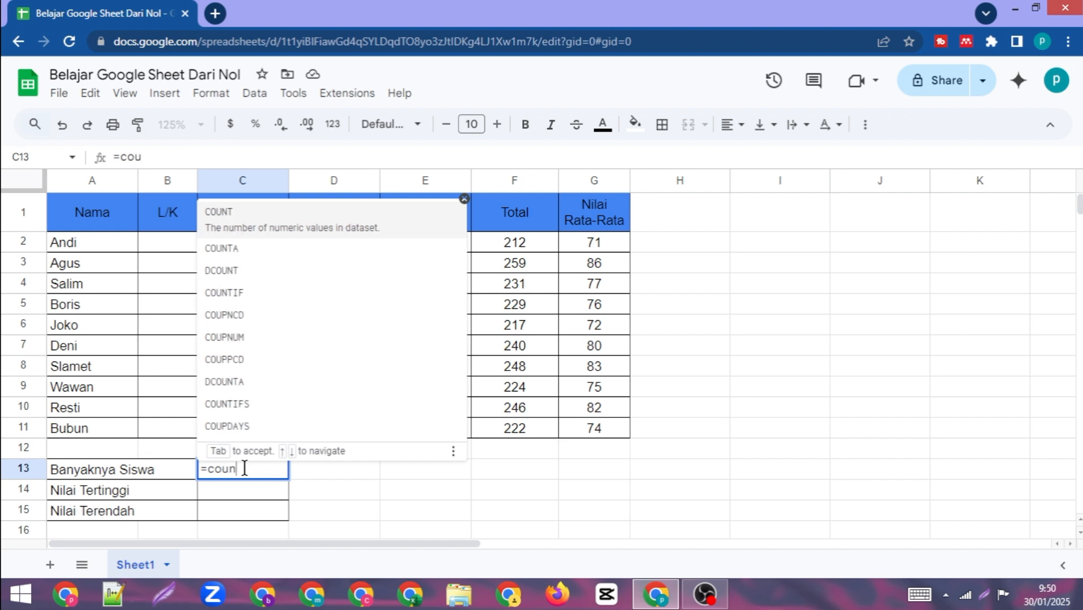
type("t")
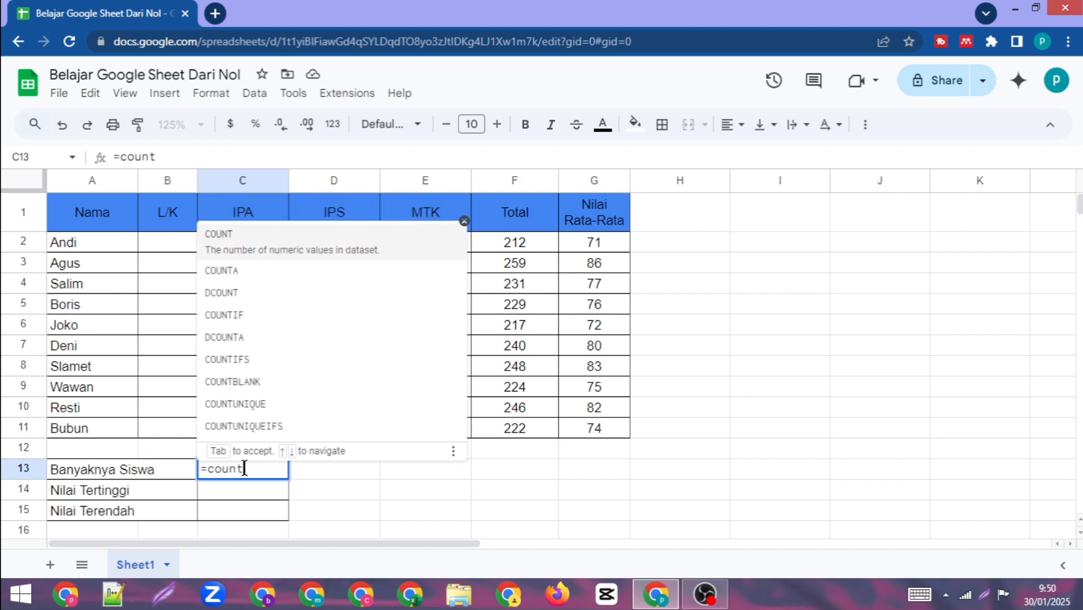
type("(")
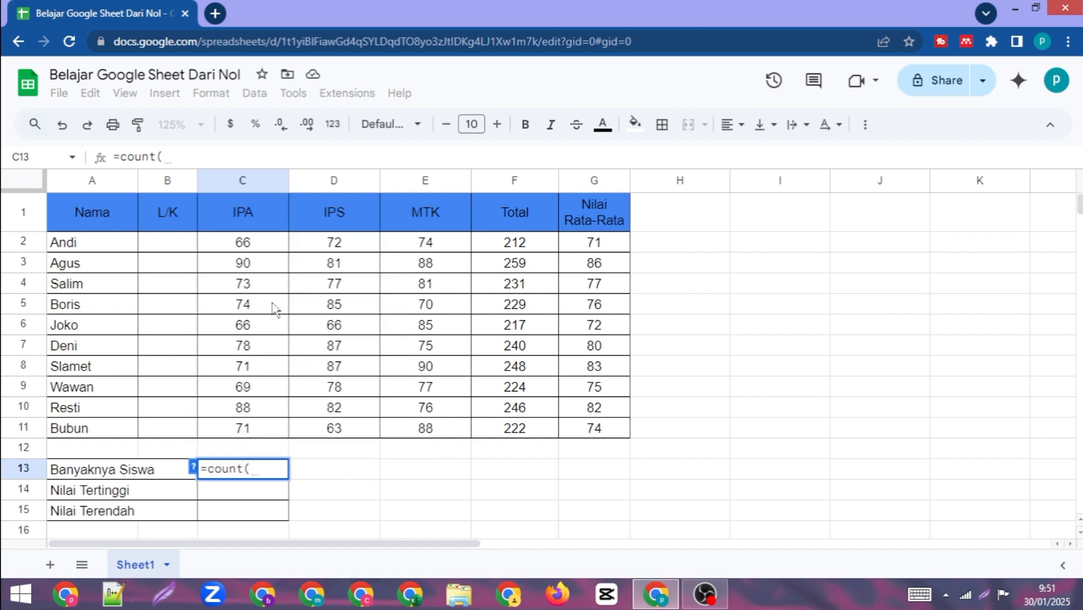
left_click_drag(262, 244, 255, 431)
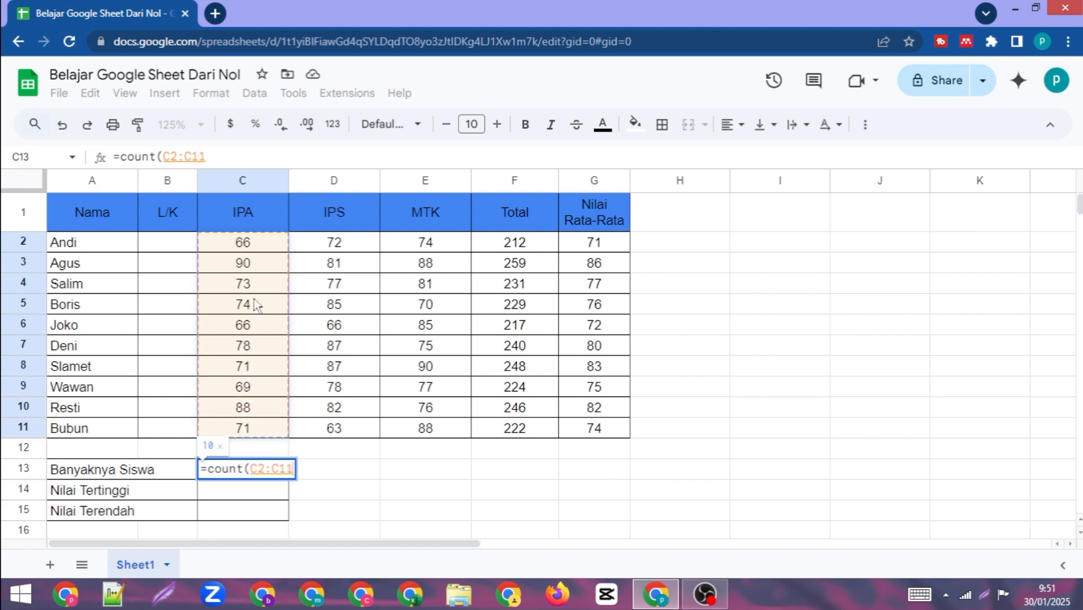
Replace the range in C13's COUNT formula with the student names A2:A11 and enter =count(A2:A11)
key("BackSpace")
key("BackSpace")
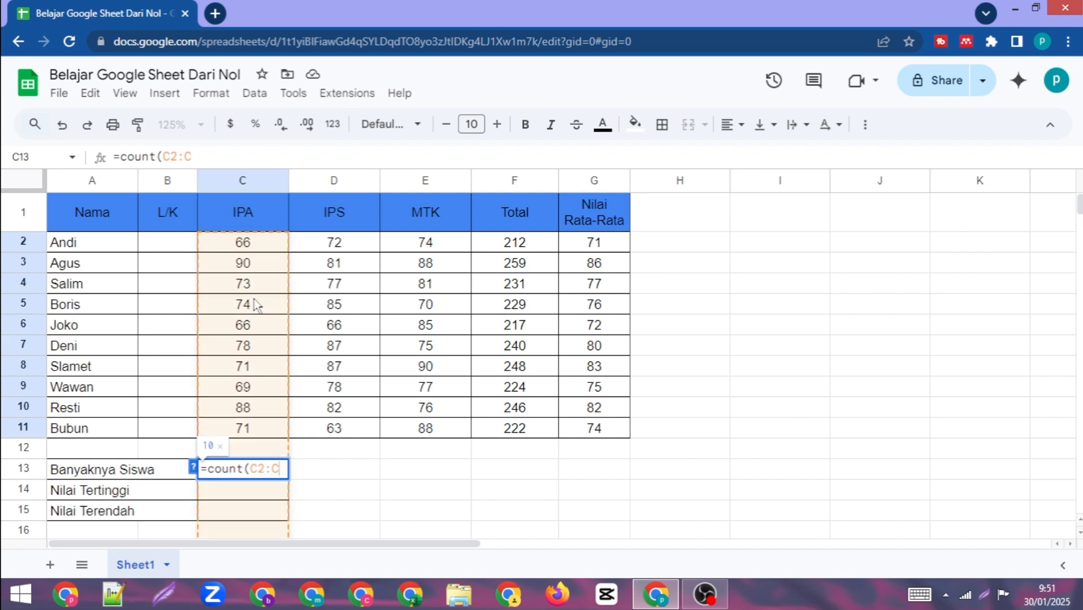
key("BackSpace")
key("BackSpace")
key("BackSpace")
key("BackSpace")
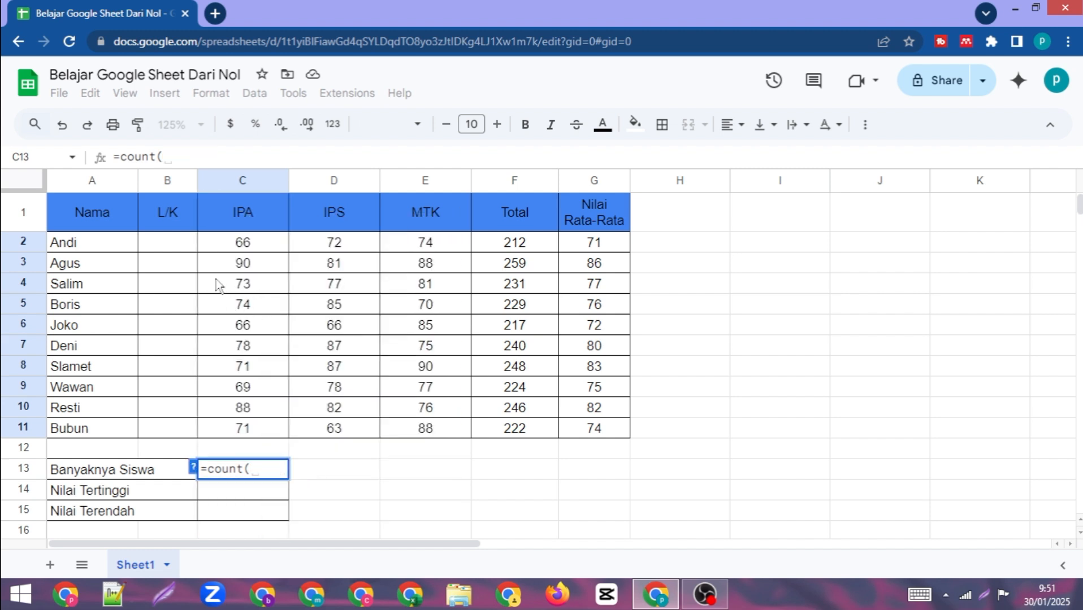
left_click_drag(122, 242, 100, 425)
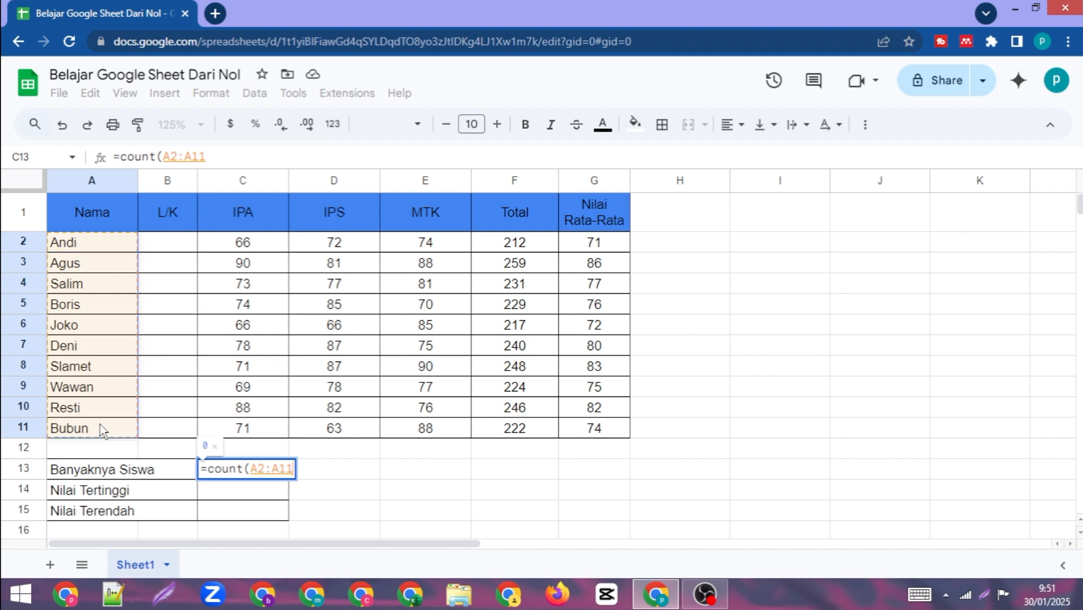
type(")")
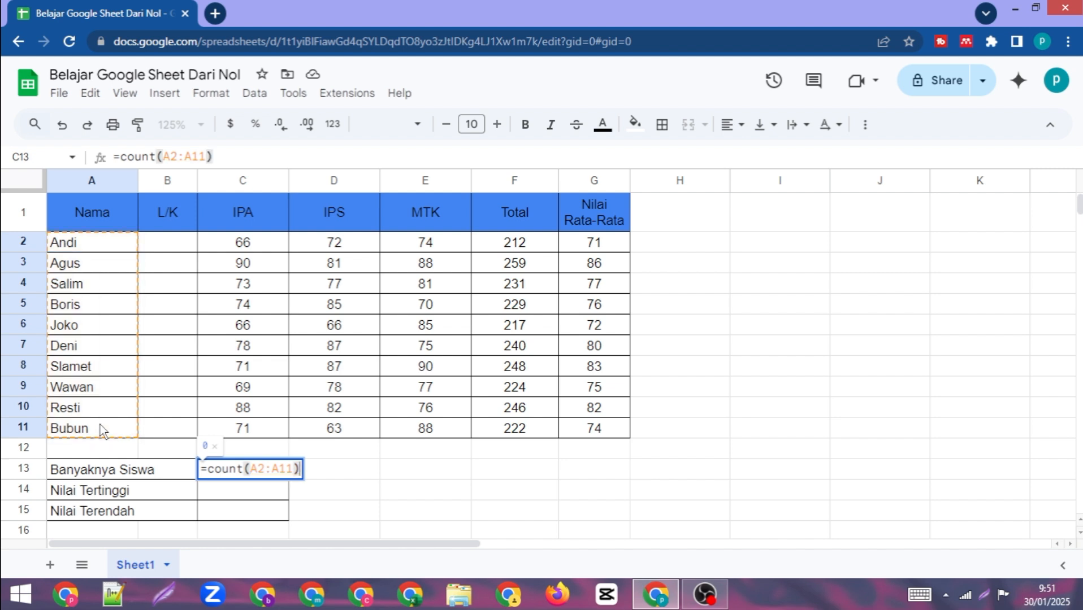
key("Return")
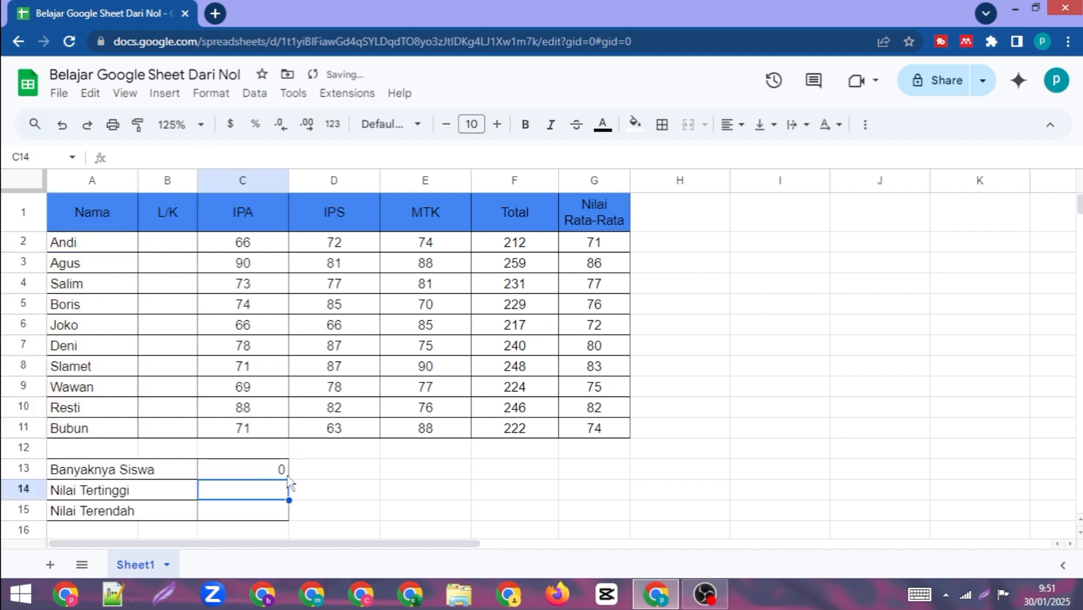
Centre the summary value cells C13:C15 horizontally
left_click_drag(270, 470, 270, 514)
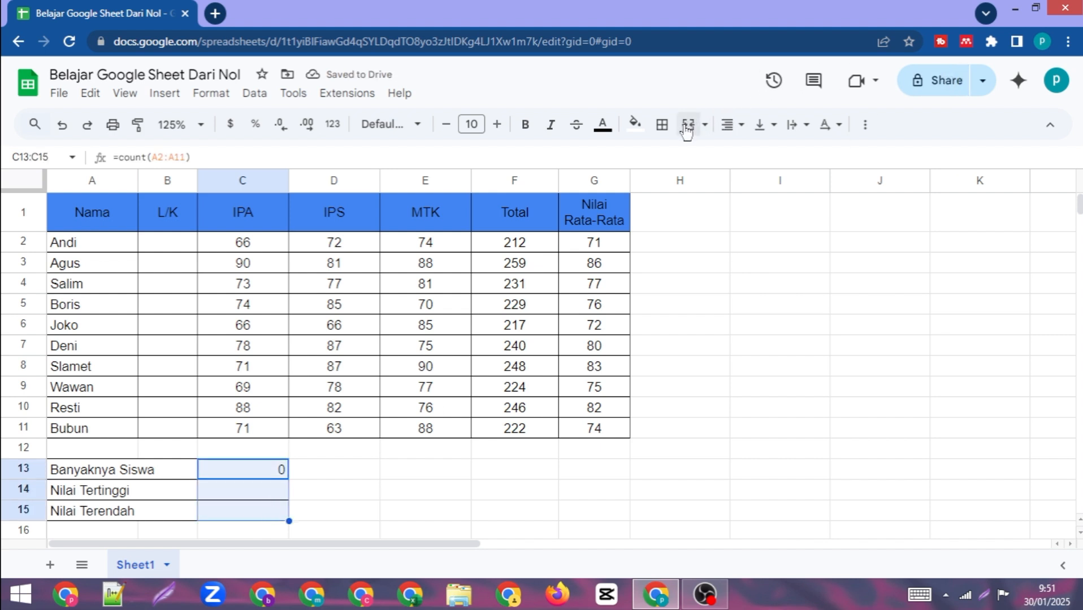
left_click(730, 127)
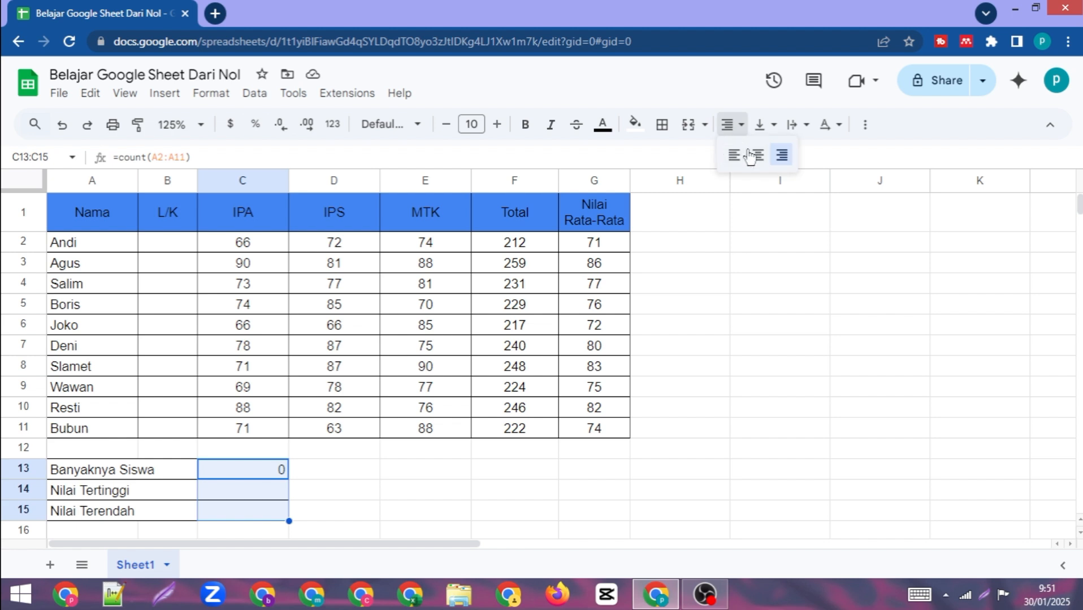
left_click(750, 155)
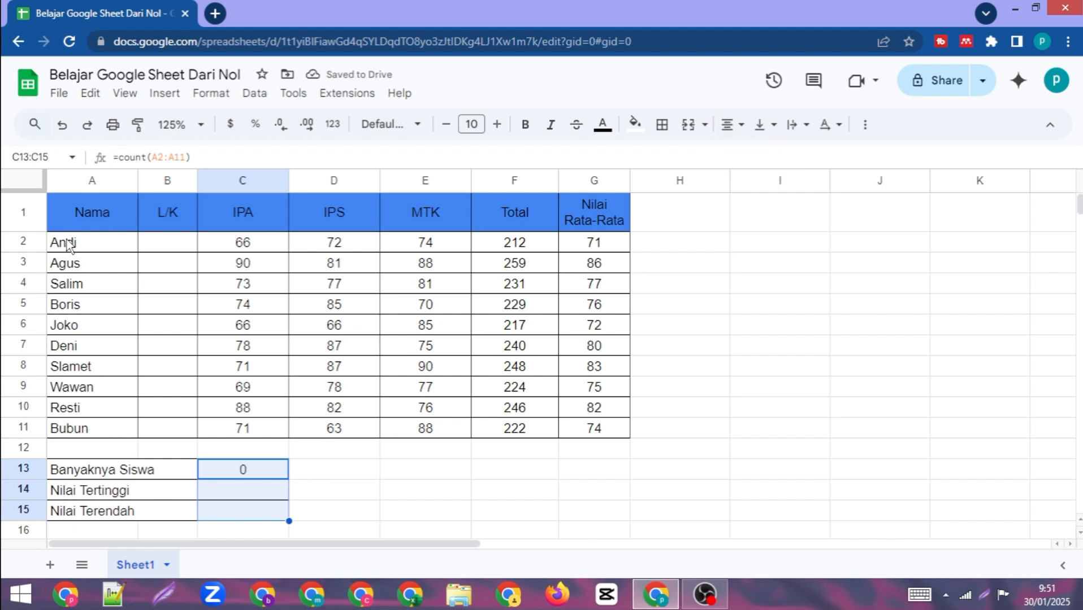
Change the function in C13 for Banyaknya Siswa to COUNTA, giving =COUNTA(A2:A11)
double_click(242, 470)
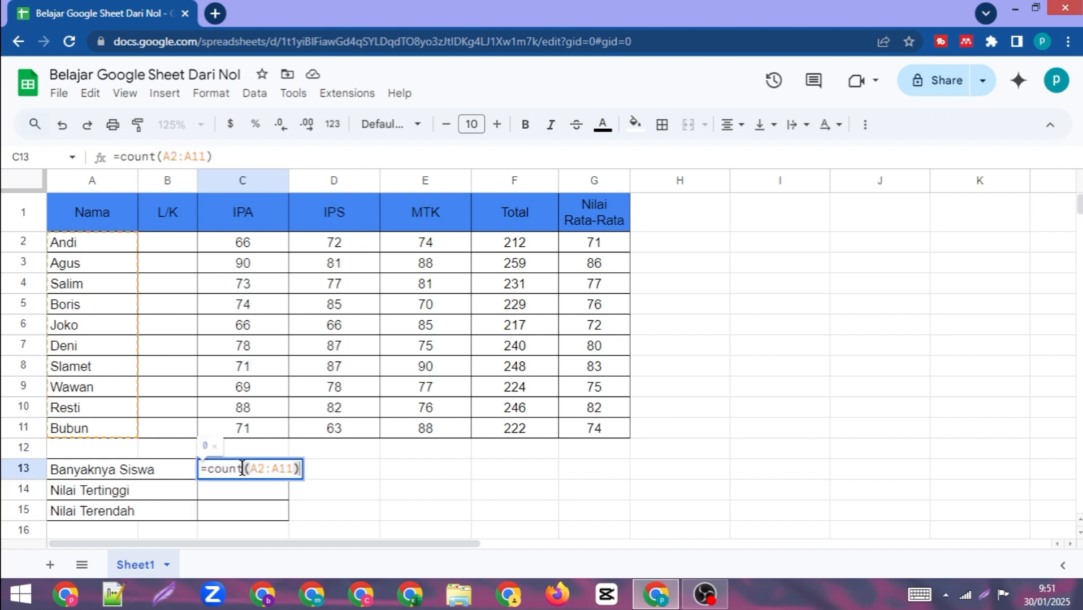
left_click(242, 469)
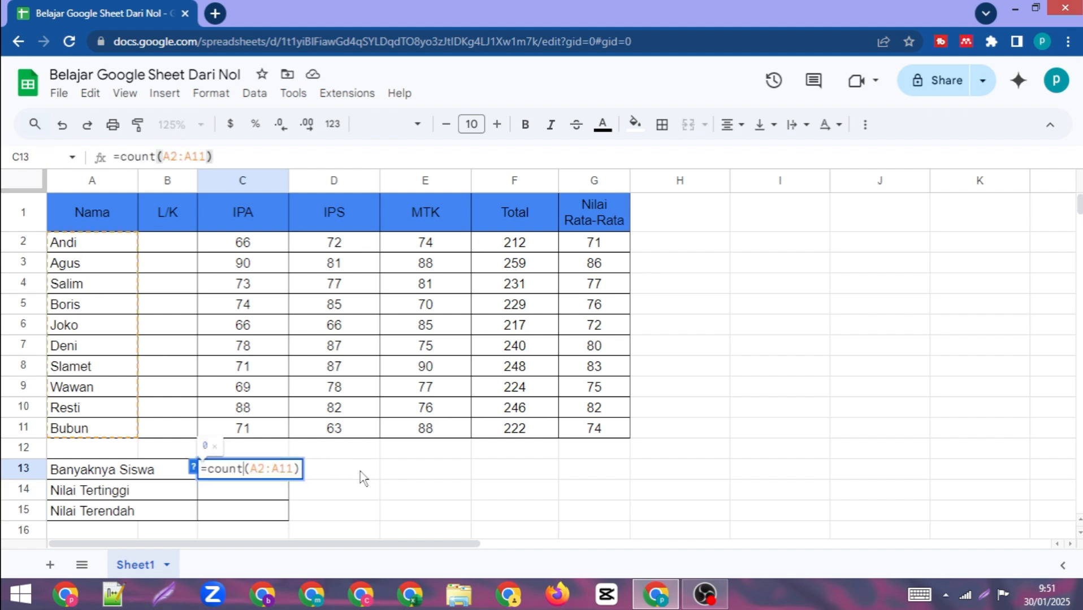
type("a")
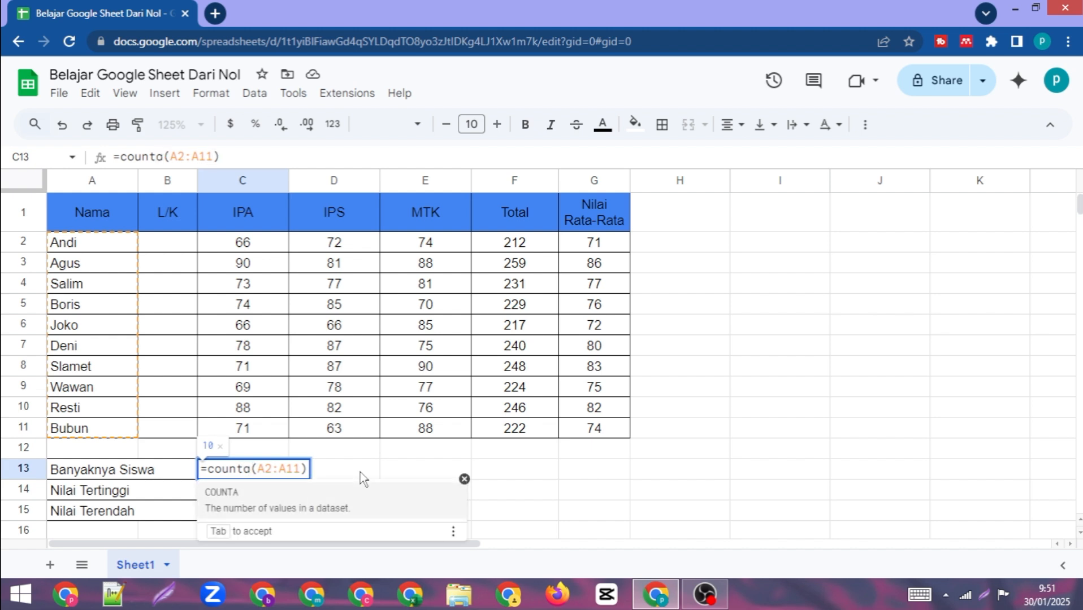
key("Tab")
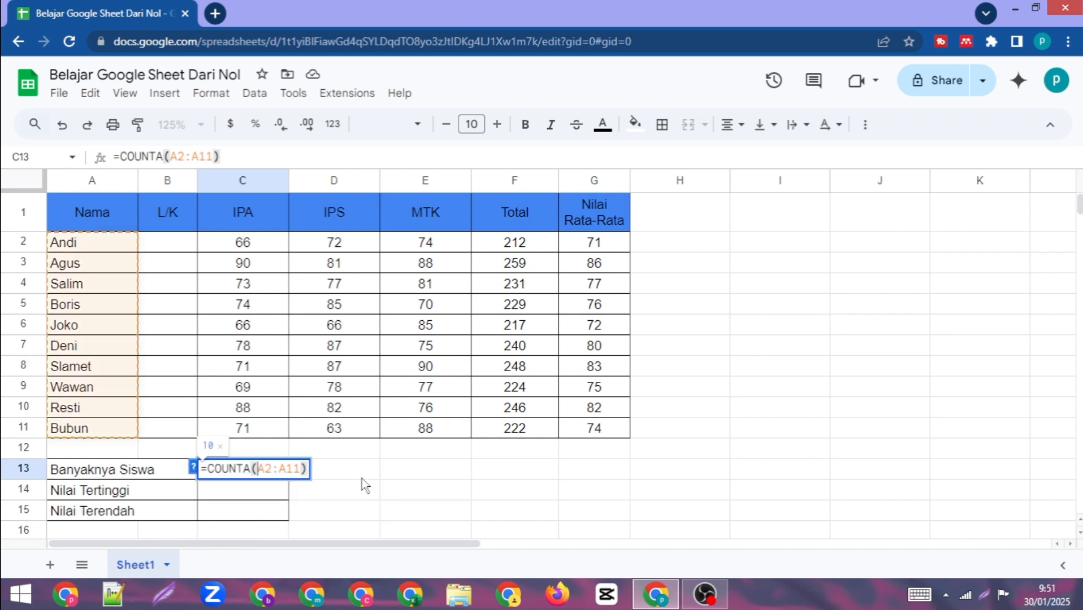
key("Return")
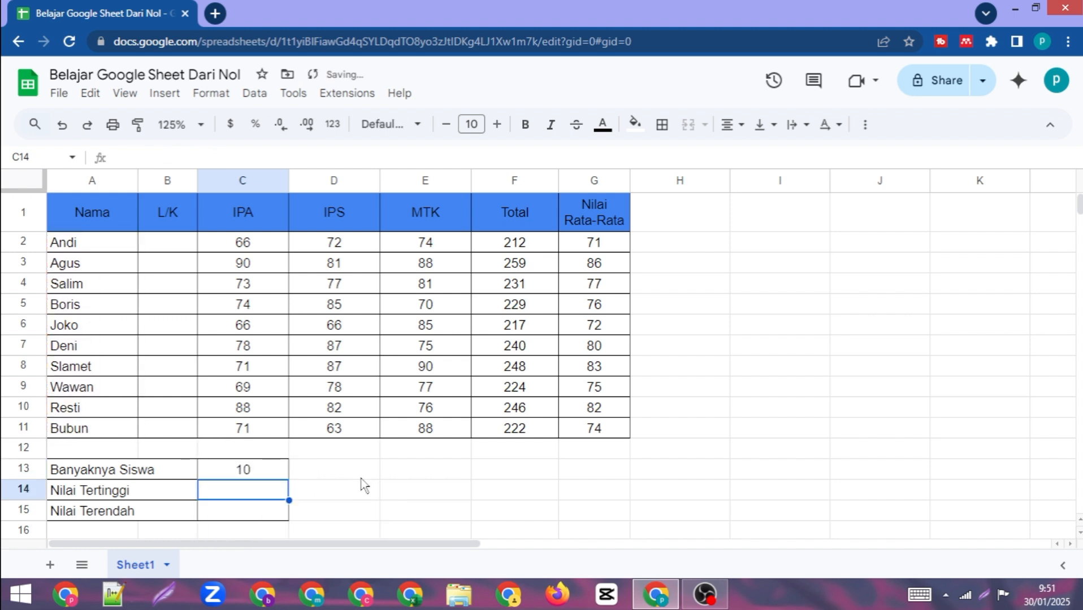
left_click(268, 469)
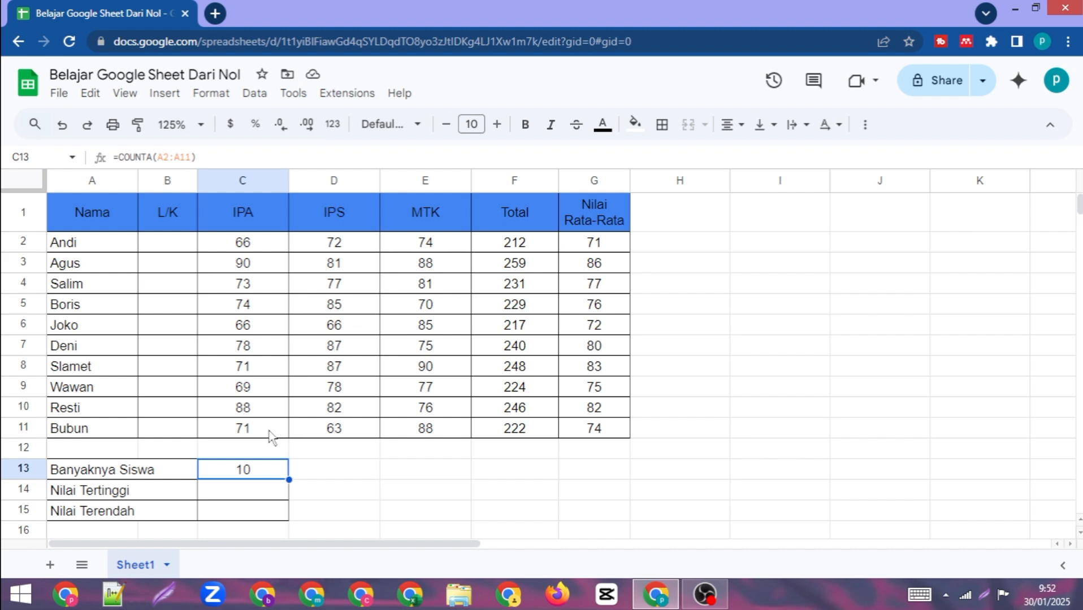
Enter =Max(G2:G11) in C14 for Nilai Tertinggi, using the Nilai Rata-Rata values as the range
key("Down")
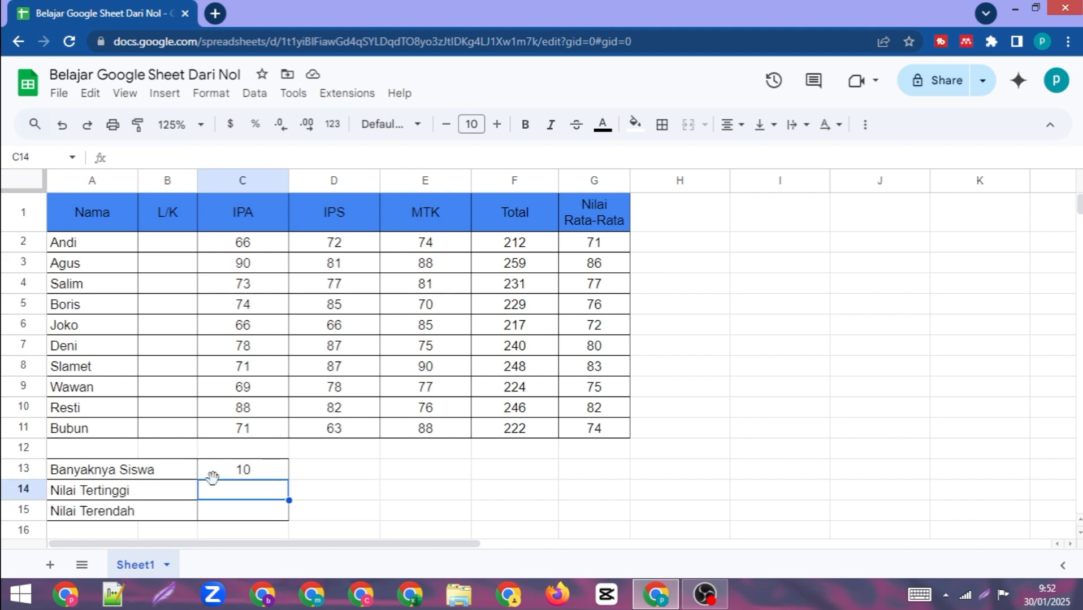
type("=Mak")
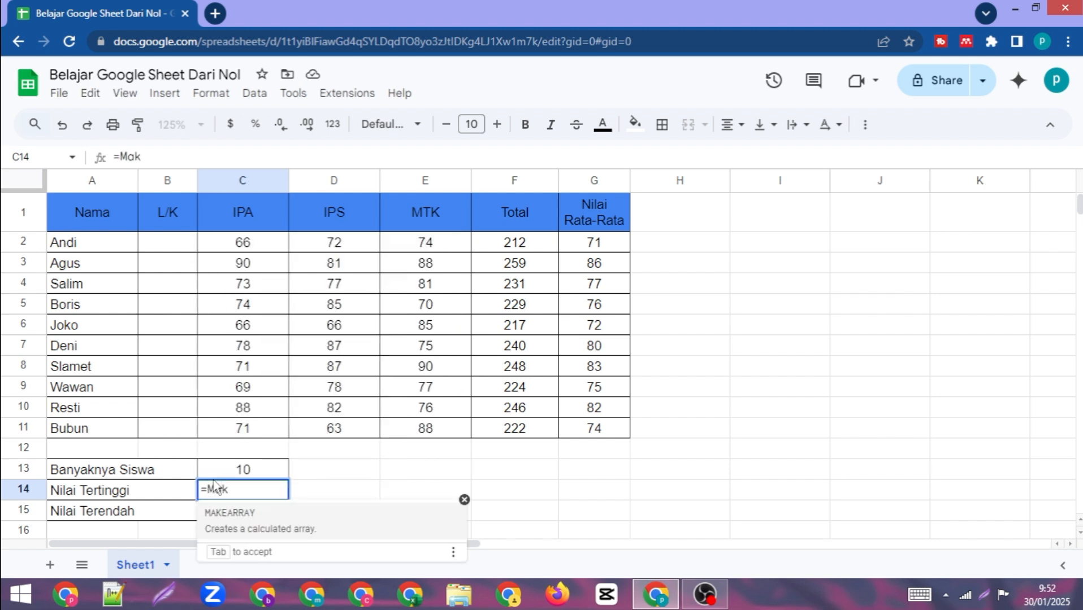
key("BackSpace")
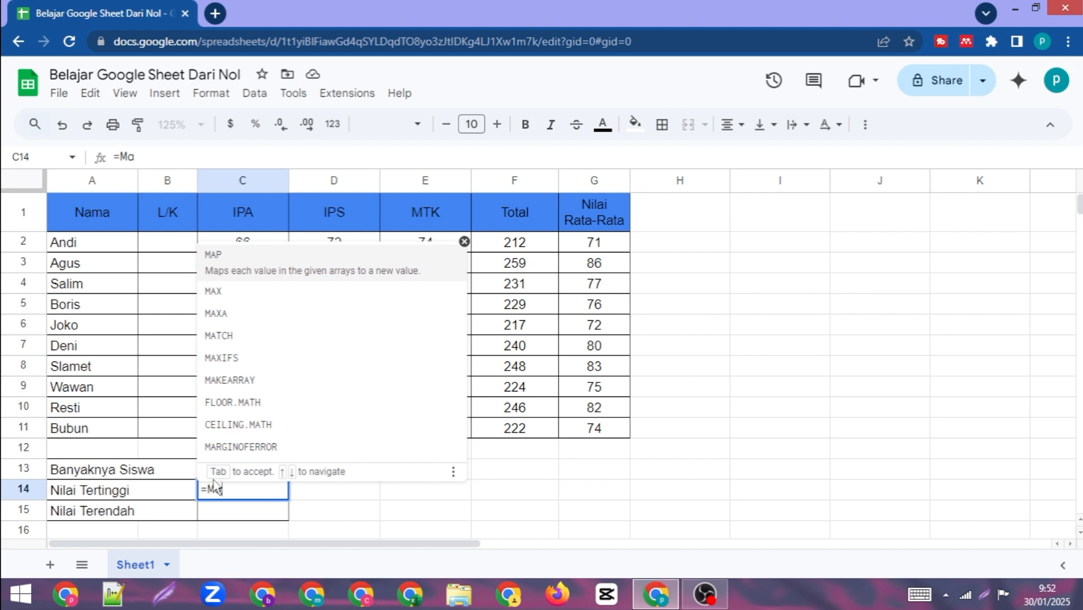
type("x")
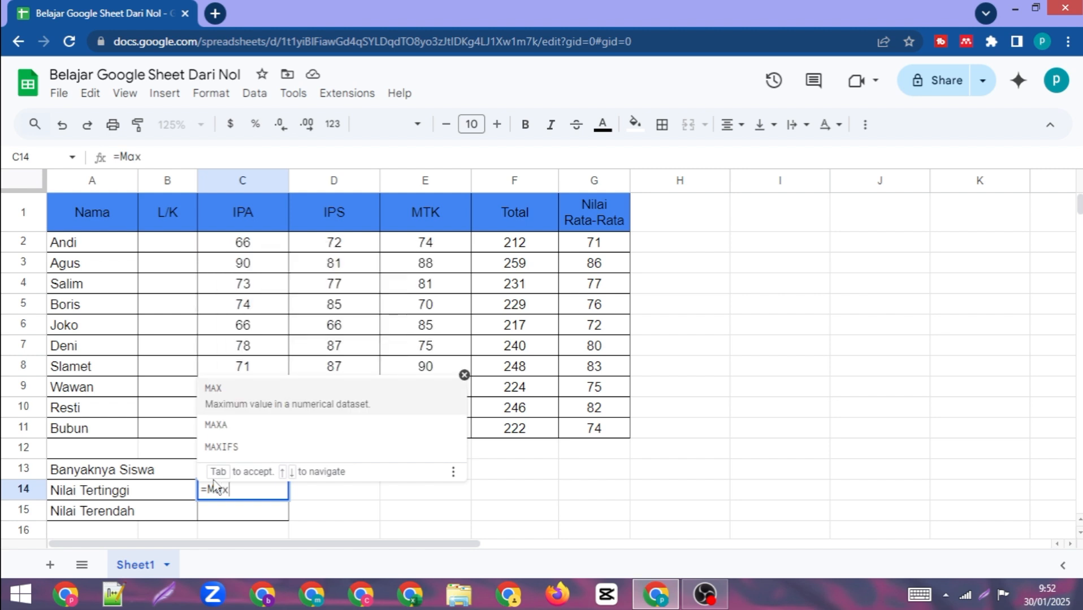
type("(")
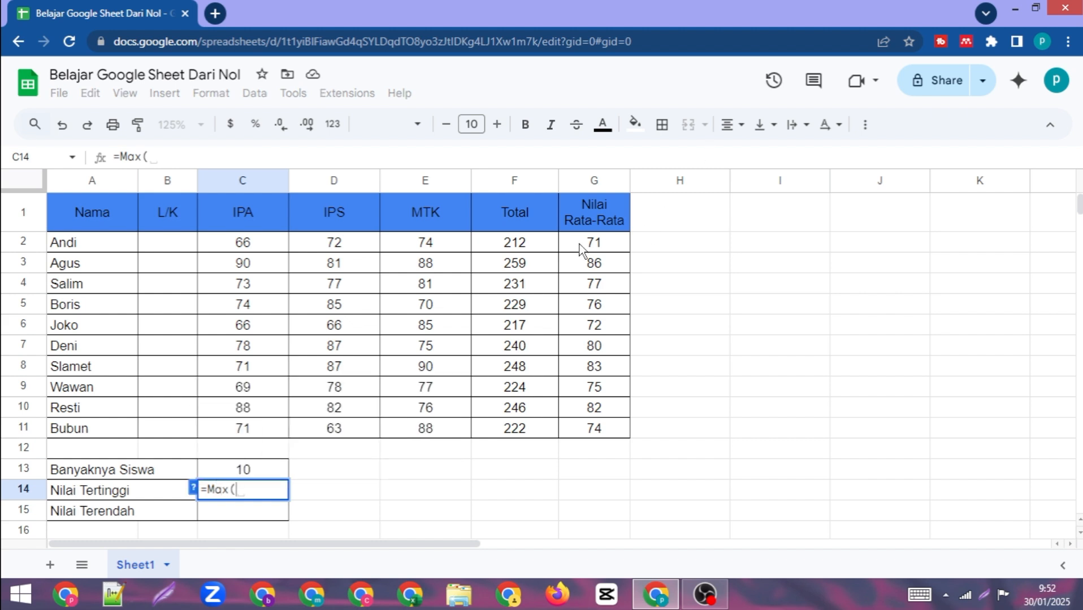
left_click_drag(582, 248, 588, 443)
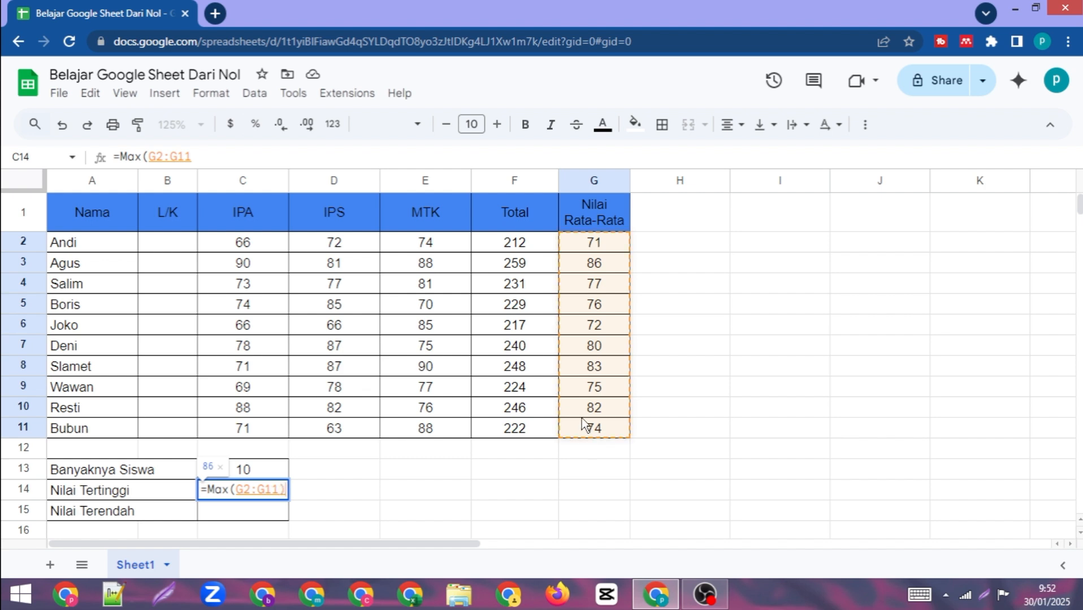
type(")")
key("Return")
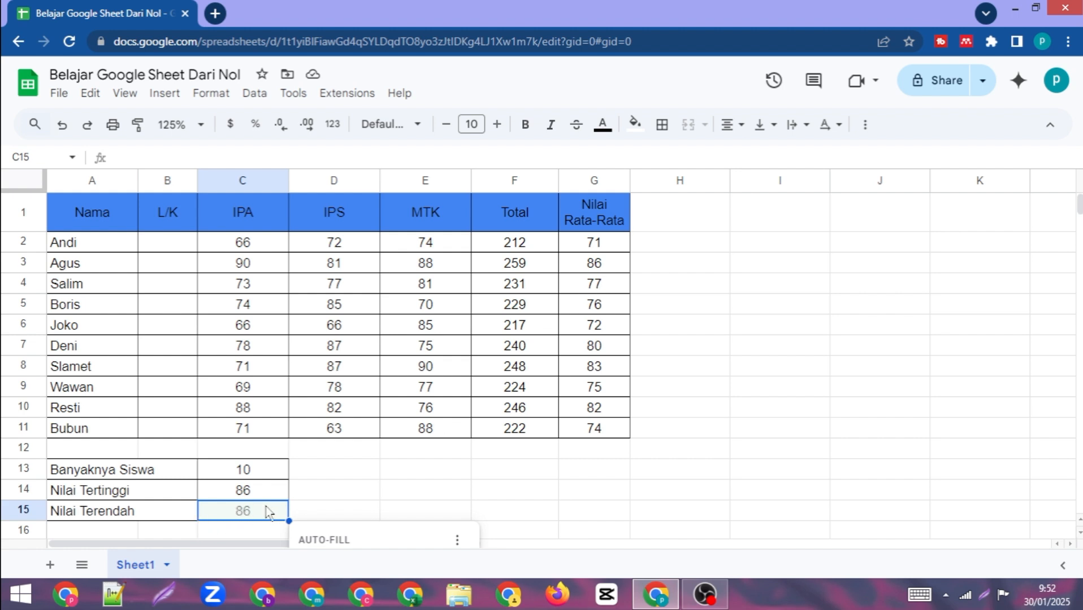
Enter =Min(G2:G11) in C15 for Nilai Terendah, using the Nilai Rata-Rata values as the range
type("=Min")
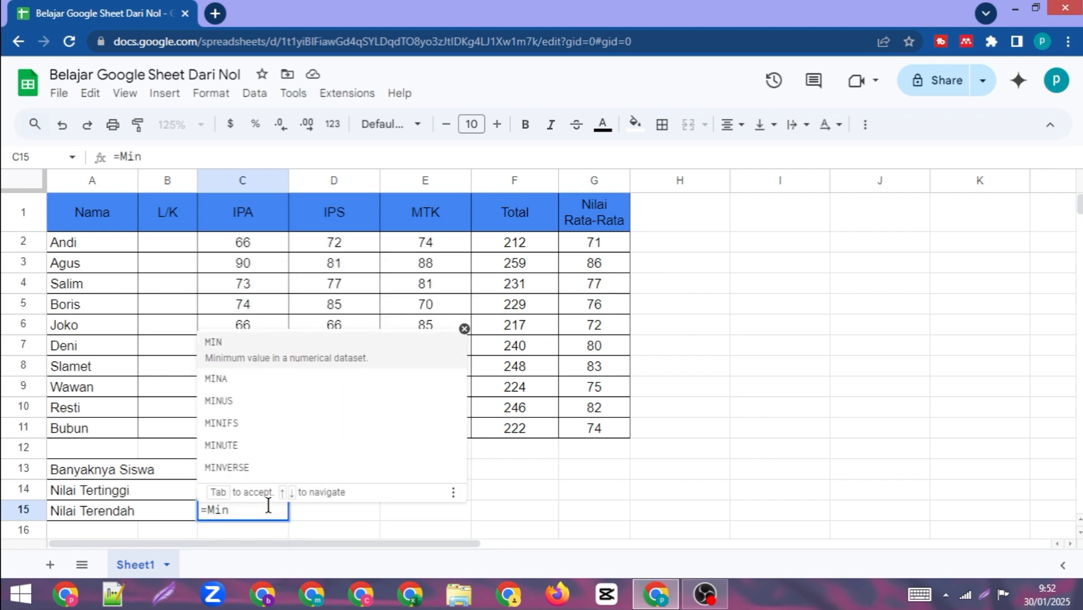
type("(")
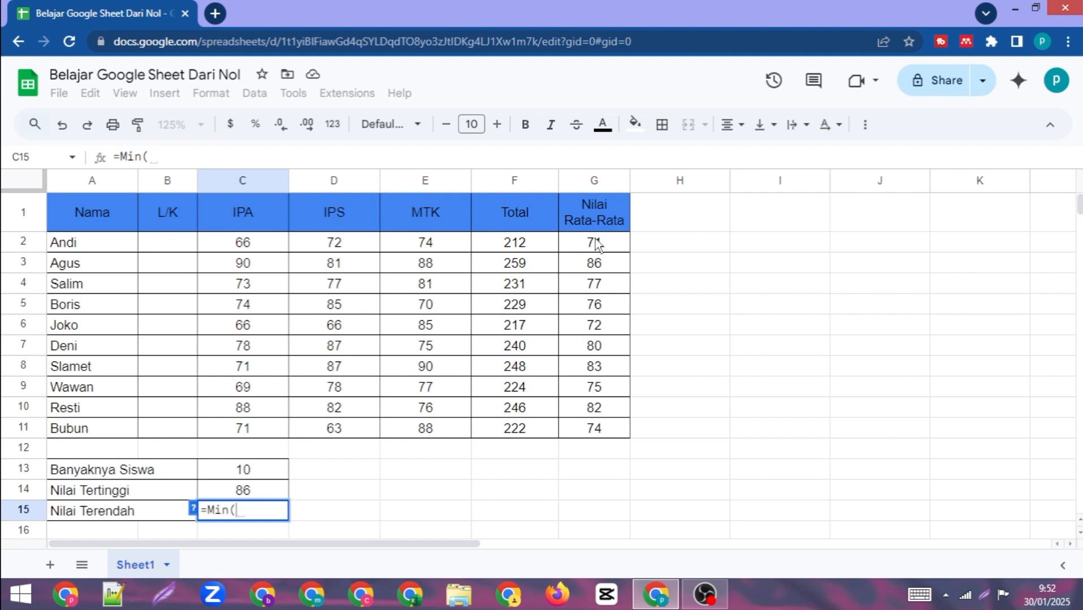
left_click_drag(595, 238, 593, 346)
left_click_drag(587, 390, 604, 424)
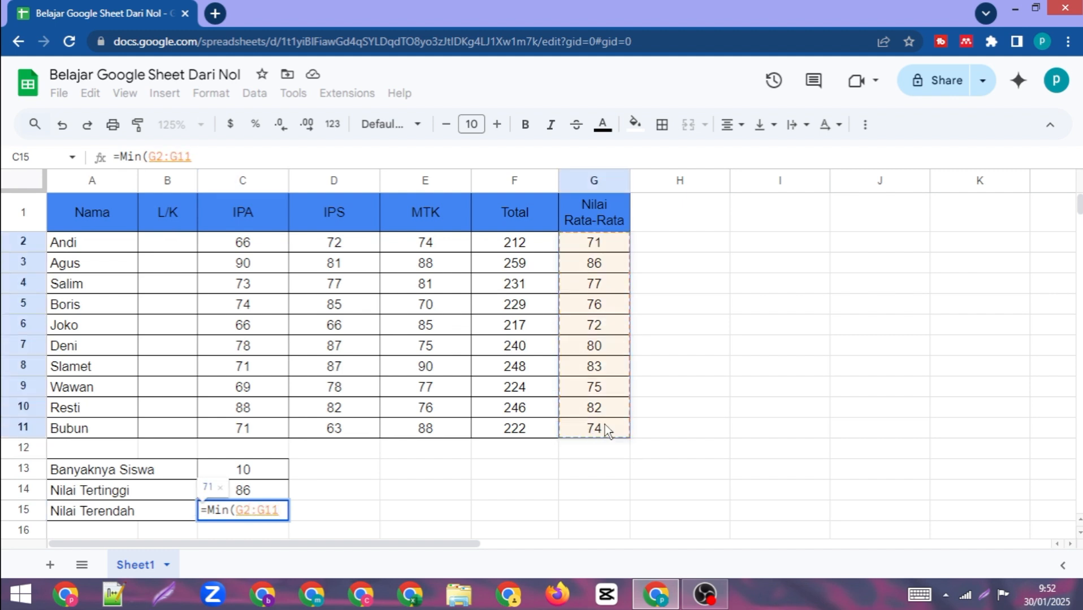
type(")")
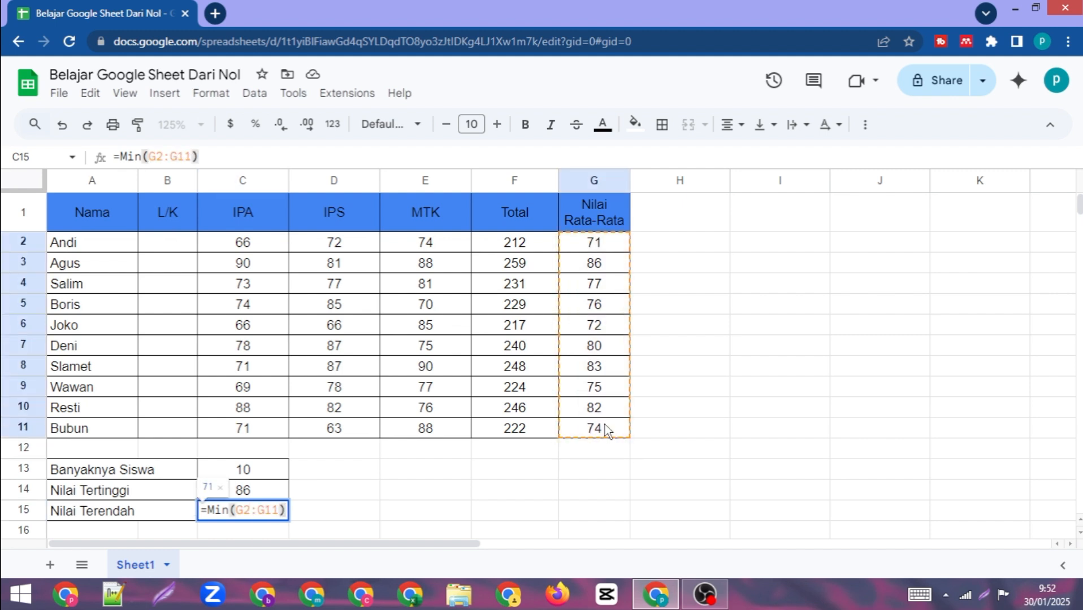
key("Return")
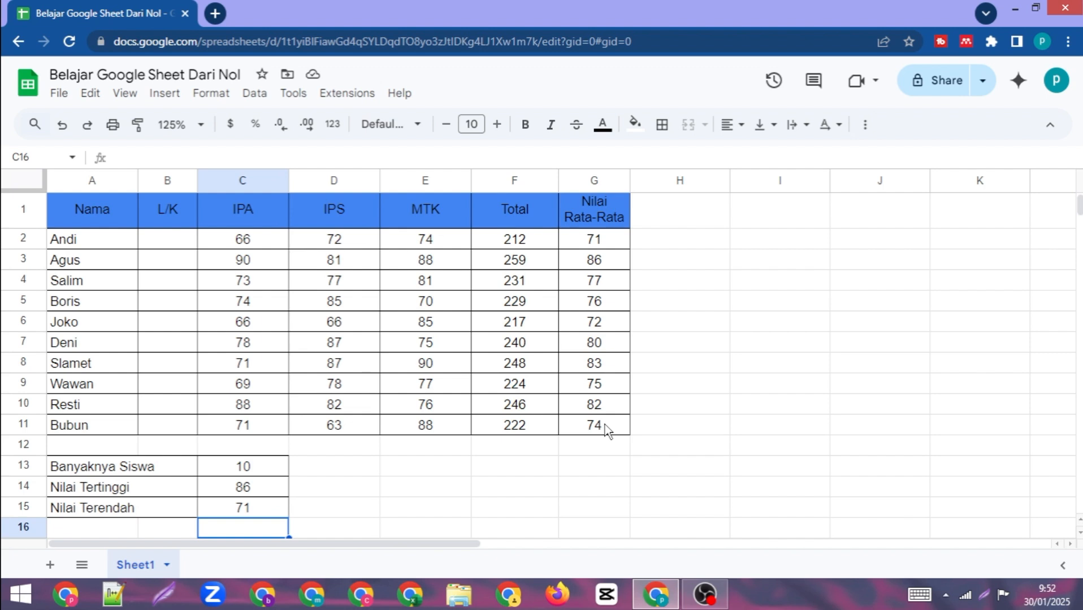
left_click(591, 304)
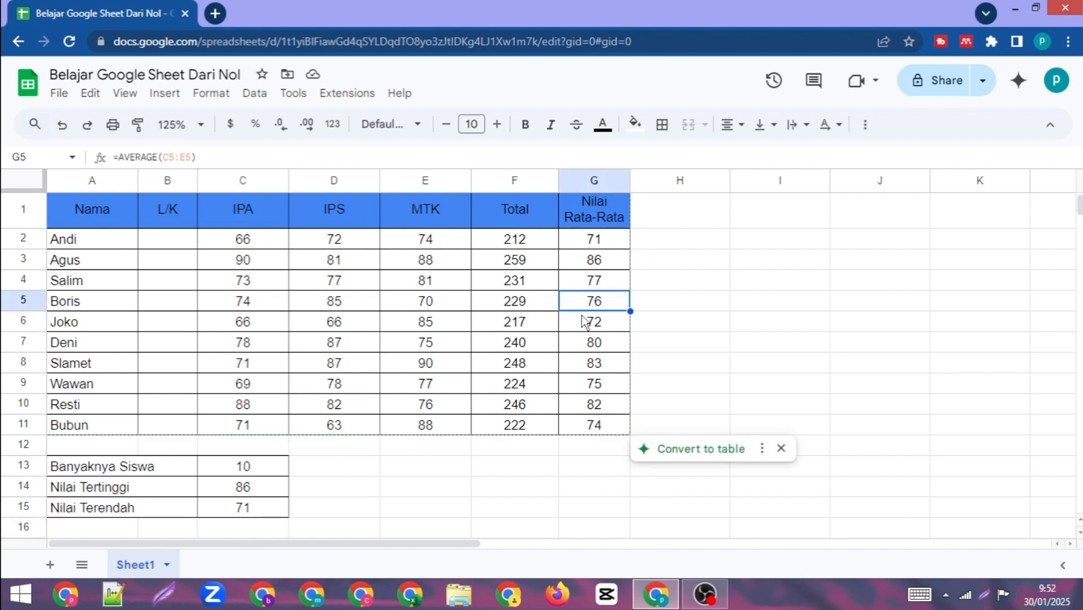